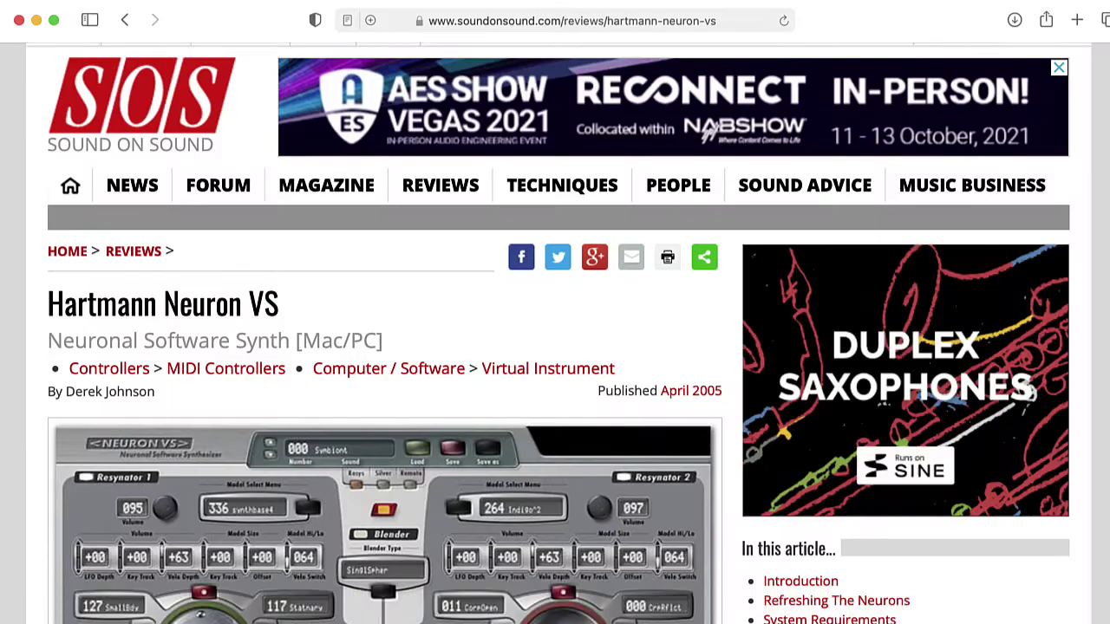
# - Scroll down through the Sound On Sound Neuron VS review in Safari
pyautogui.scroll(-2, 555, 333)
pyautogui.scroll(-2, 555, 333)
pyautogui.scroll(-2, 555, 333)
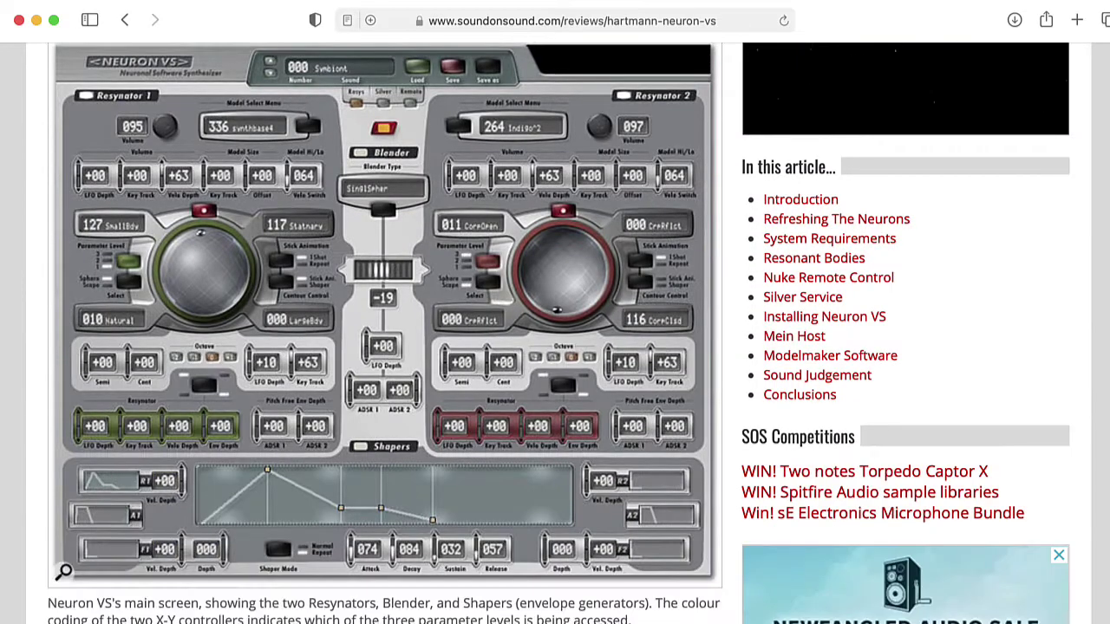
pyautogui.scroll(-2, 555, 333)
pyautogui.scroll(-2, 555, 333)
pyautogui.scroll(-1, 554, 332)
pyautogui.scroll(-1, 555, 333)
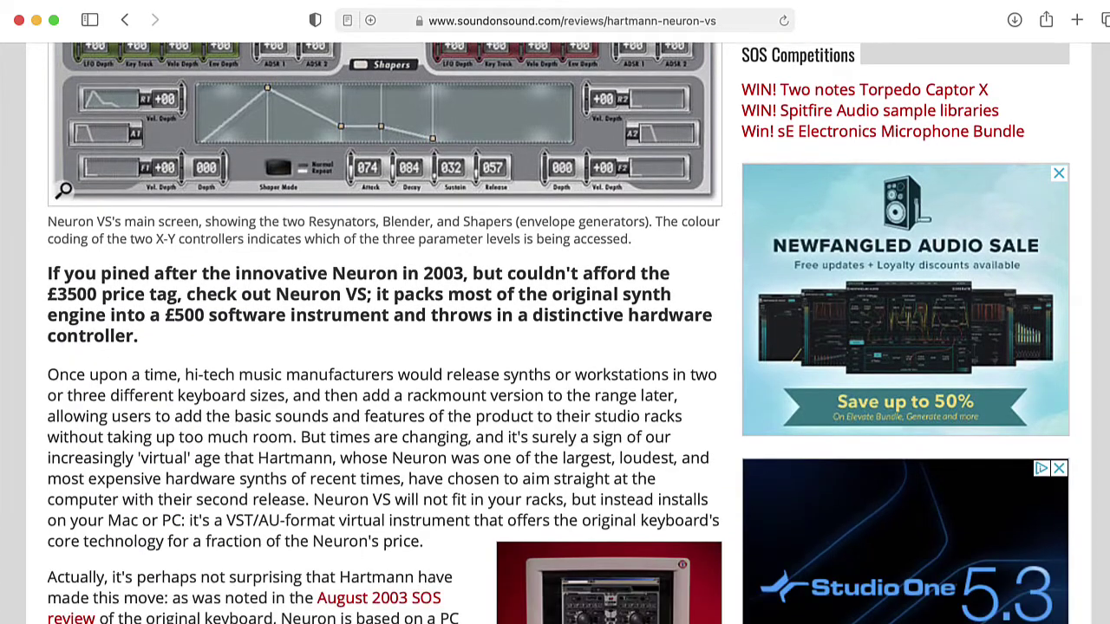
pyautogui.scroll(-1, 554, 333)
pyautogui.scroll(-2, 554, 333)
pyautogui.scroll(-1, 555, 333)
pyautogui.scroll(-1, 555, 333)
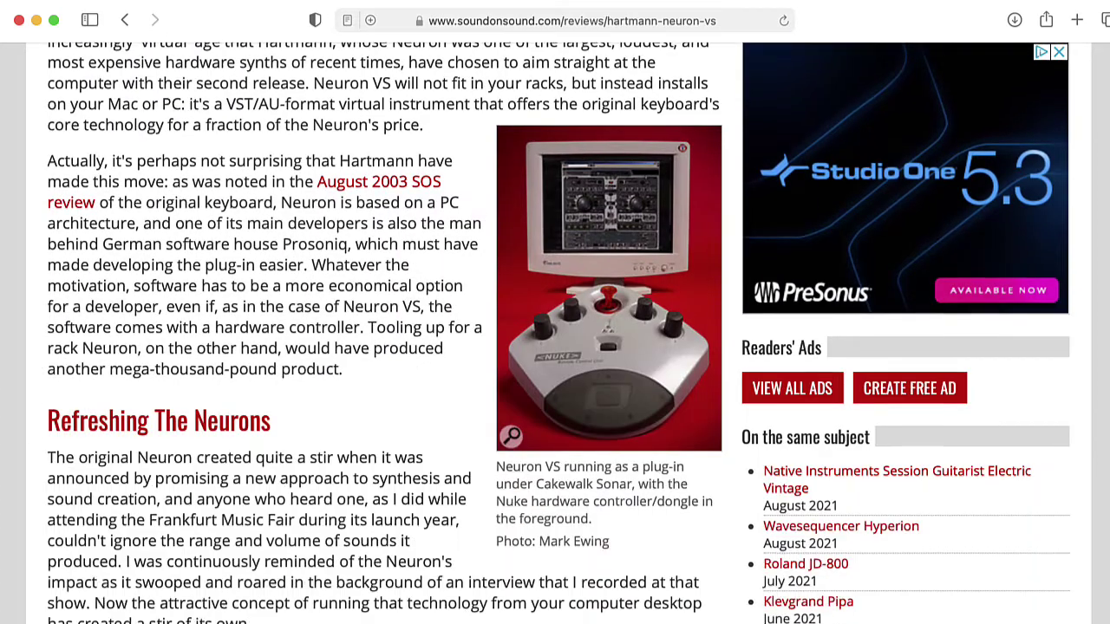
pyautogui.scroll(-1, 555, 333)
pyautogui.scroll(-1, 555, 333)
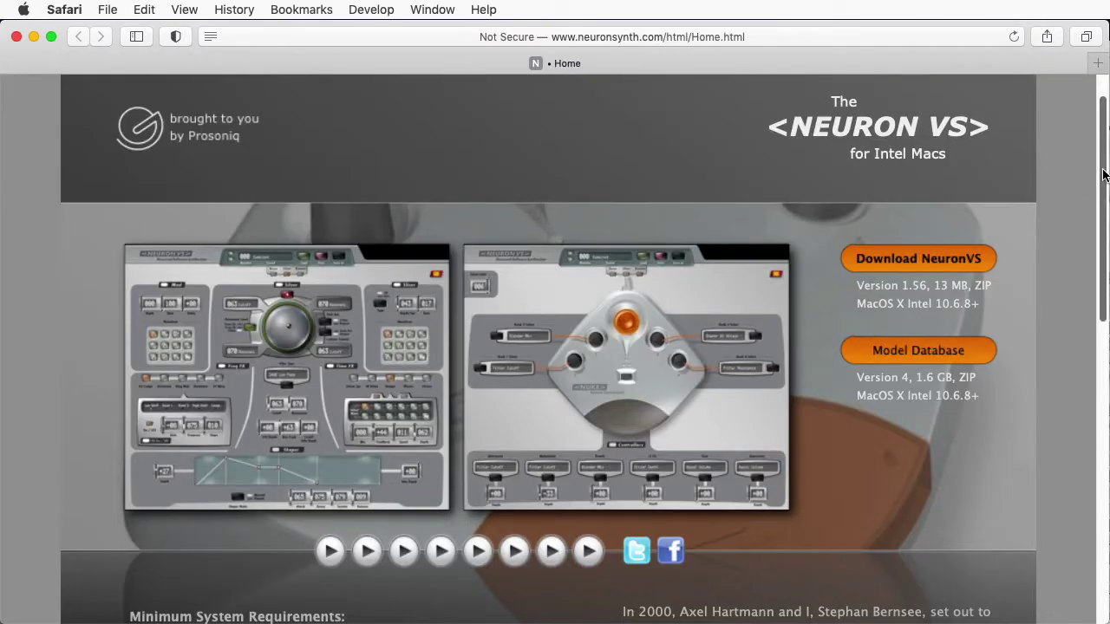
# - Close the enlarged NeuronVS screenshot and start downloading NeuronVS and the Model Database
pyautogui.moveTo(1103, 175); pyautogui.dragTo(1103, 364)
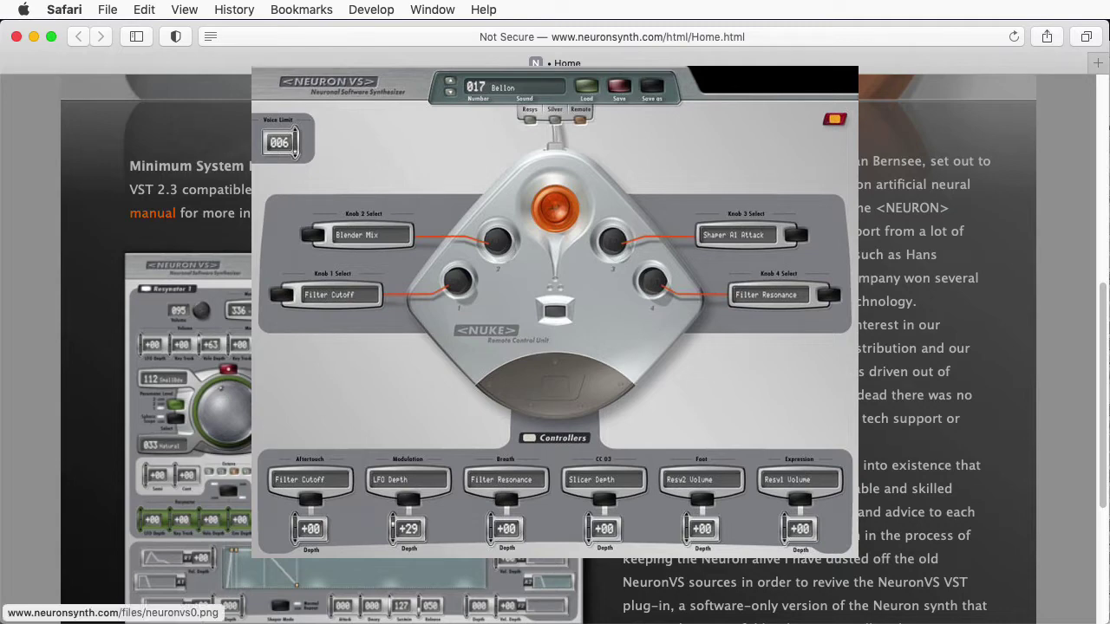
pyautogui.click(826, 271)
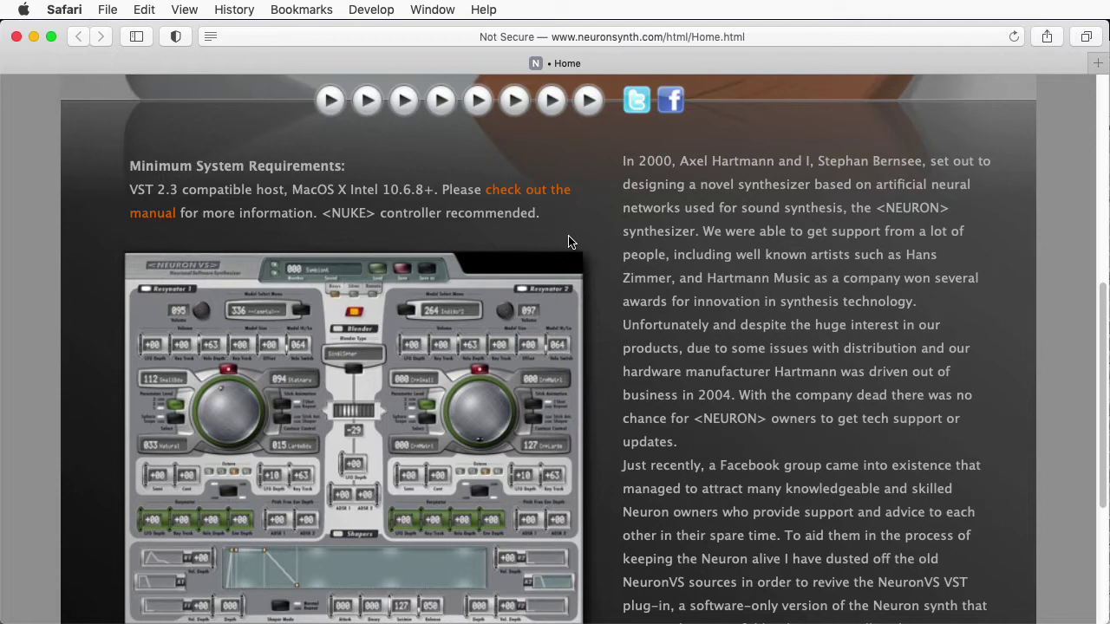
pyautogui.scroll(10, 1026, 291)
pyautogui.click(914, 311)
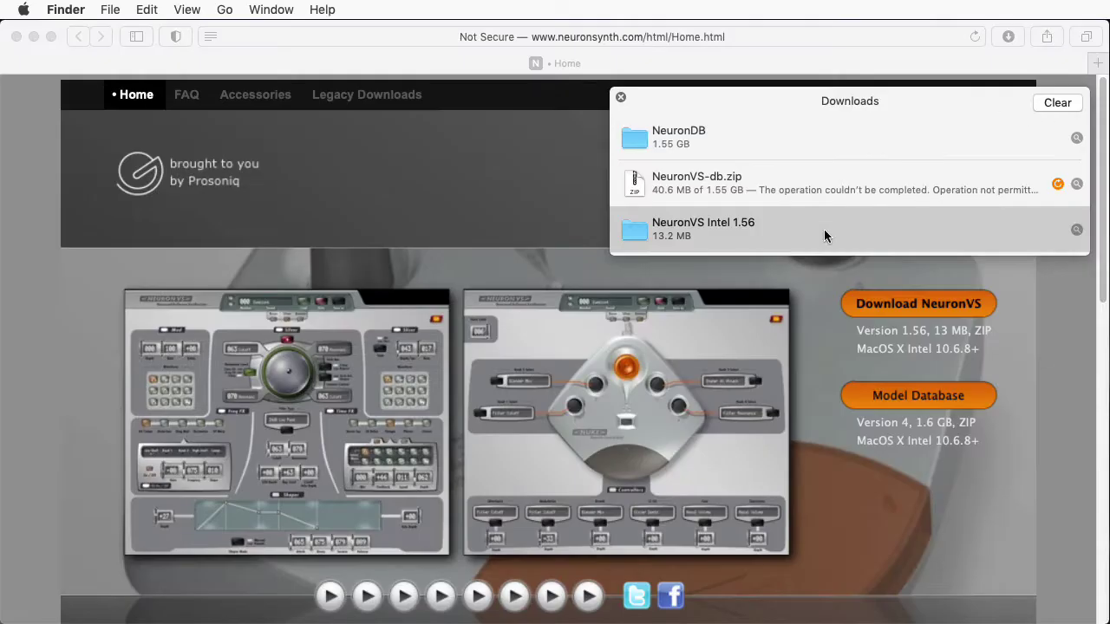
# - Open the NeuronVS Intel 1.56 folder beside a second Finder window for Akalabeth HD
pyautogui.doubleClick(773, 227)
pyautogui.moveTo(601, 218); pyautogui.dragTo(397, 150)
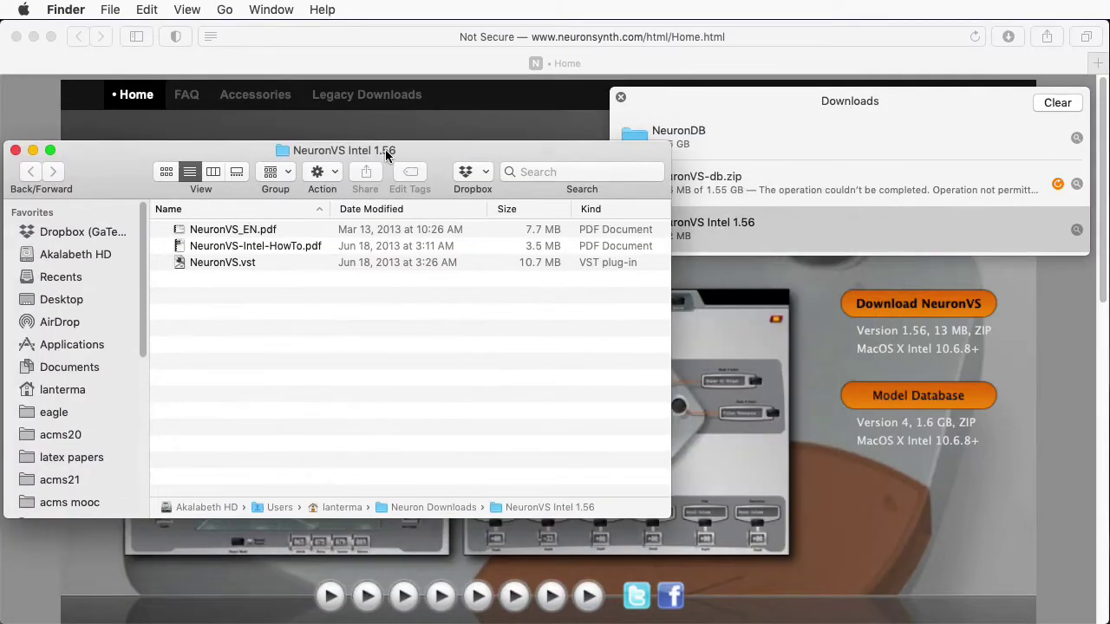
pyautogui.press('super+n')
pyautogui.moveTo(694, 119); pyautogui.dragTo(627, 82)
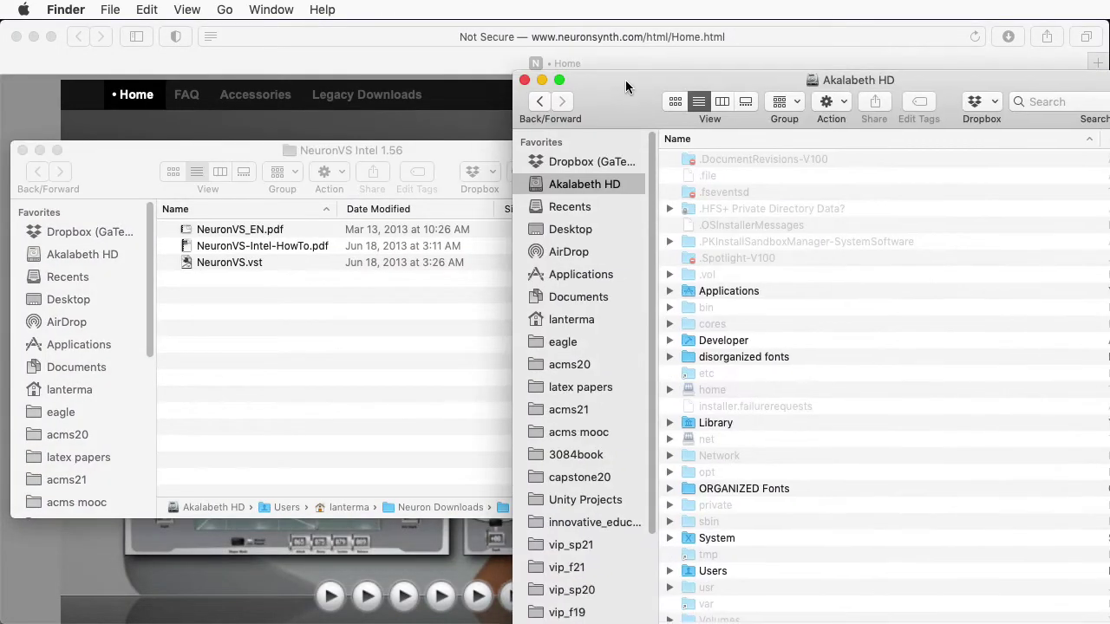
# - Read the system requirements in the NeuronVS_EN.pdf manual, then close it
pyautogui.click(284, 233)
pyautogui.doubleClick(280, 231)
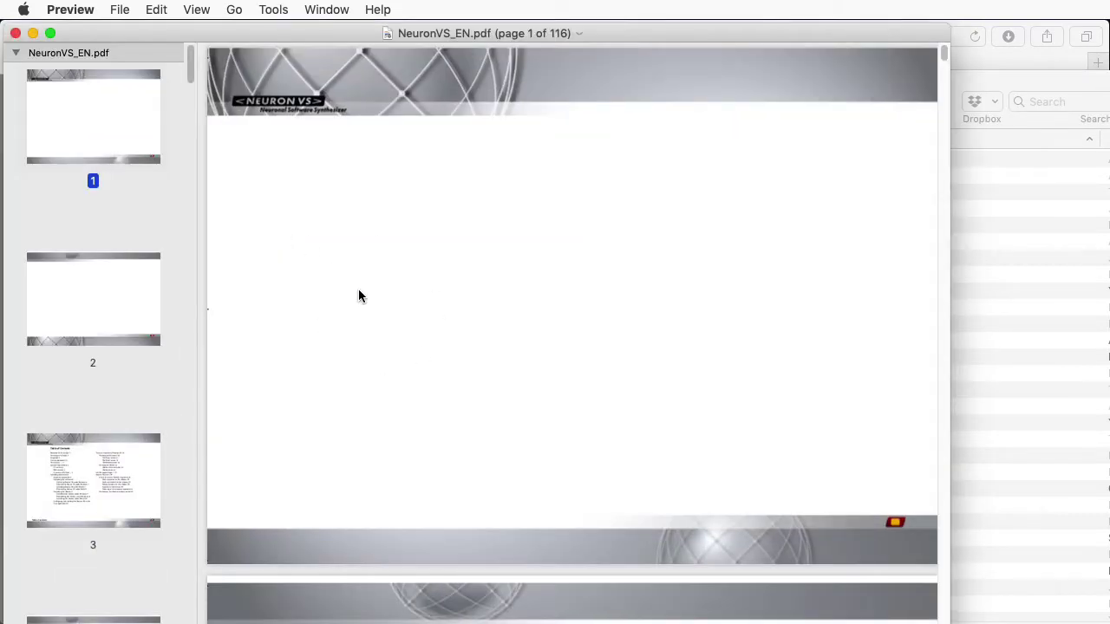
pyautogui.press('pagedown')
pyautogui.press('pagedown')
pyautogui.press('pagedown')
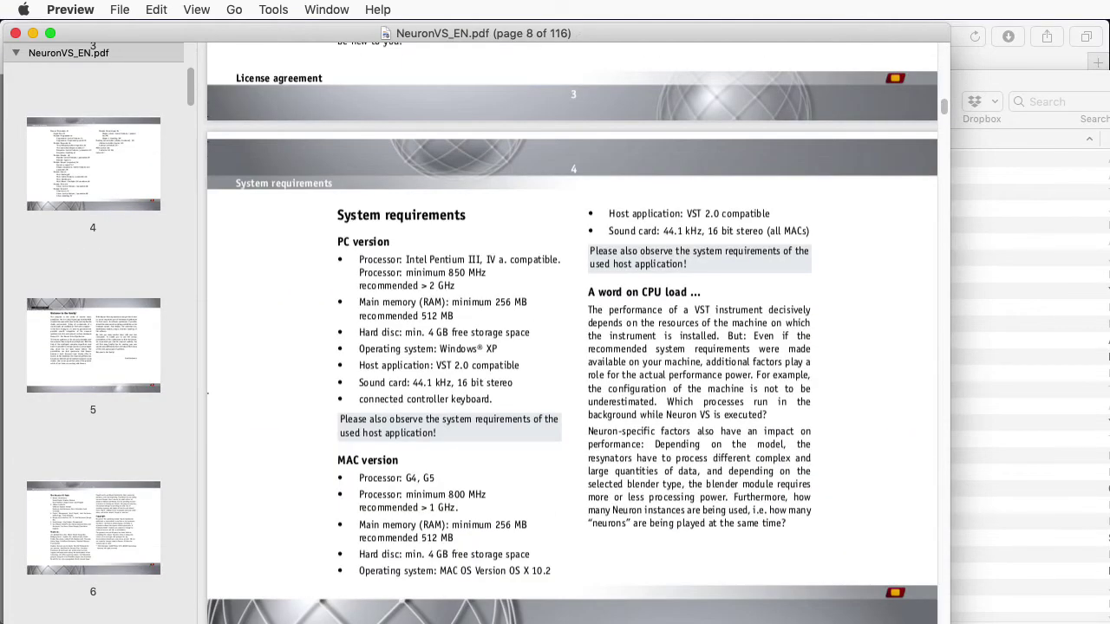
pyautogui.press('super+w')
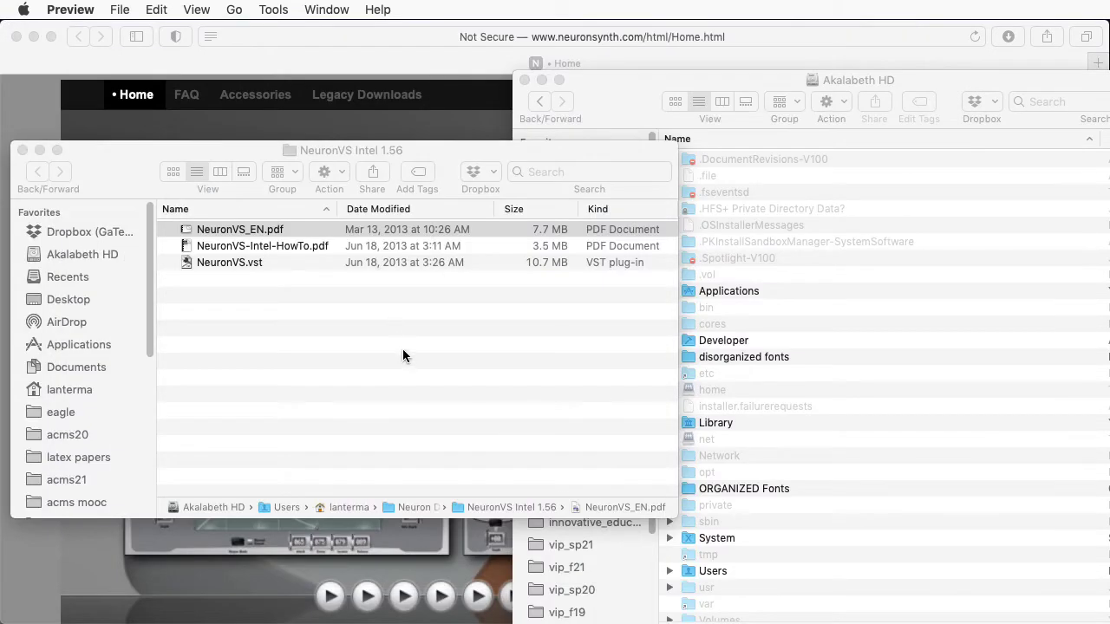
# - Open the NeuronVS-Intel-HowTo.pdf guide in Preview
pyautogui.click(271, 247)
pyautogui.doubleClick(272, 248)
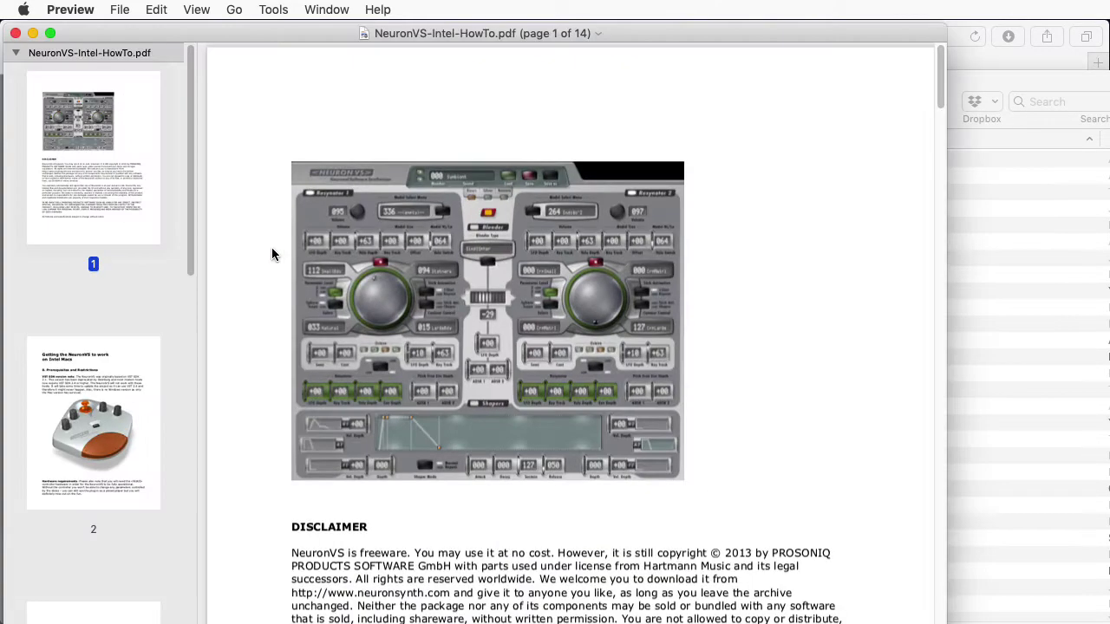
pyautogui.moveTo(943, 85)
pyautogui.mouseDown()
pyautogui.moveTo(938, 163)
pyautogui.moveTo(935, 48)
pyautogui.mouseUp()
# - Browse the Akalabeth HD disk to Library > Audio > Plug-Ins > VST
pyautogui.click(15, 34)
pyautogui.click(636, 205)
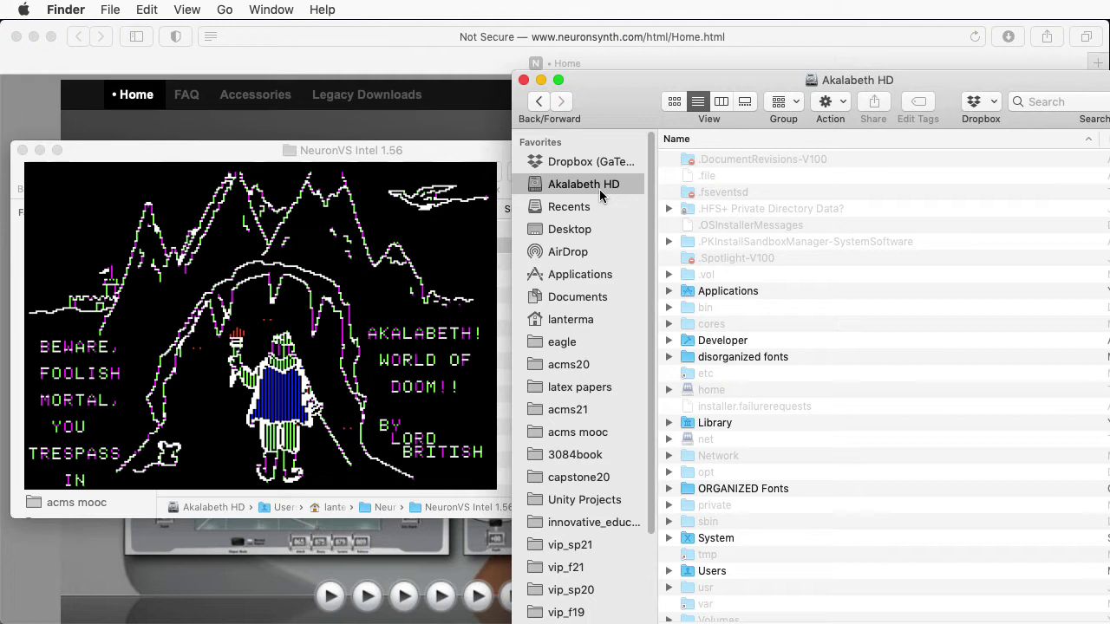
pyautogui.doubleClick(731, 423)
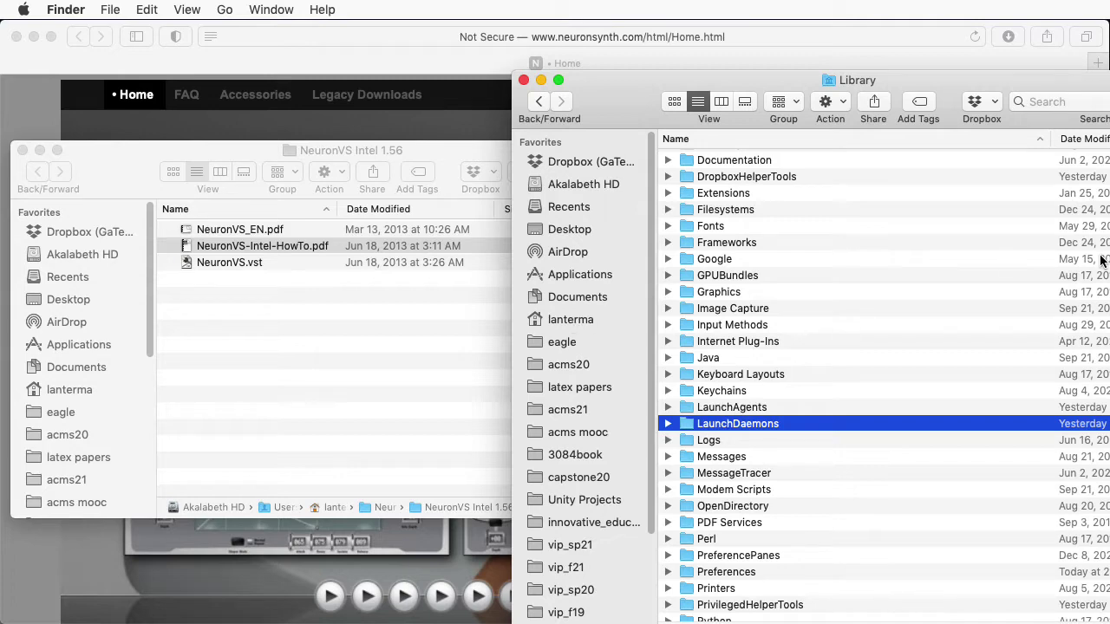
pyautogui.scroll(8, 883, 386)
pyautogui.doubleClick(734, 195)
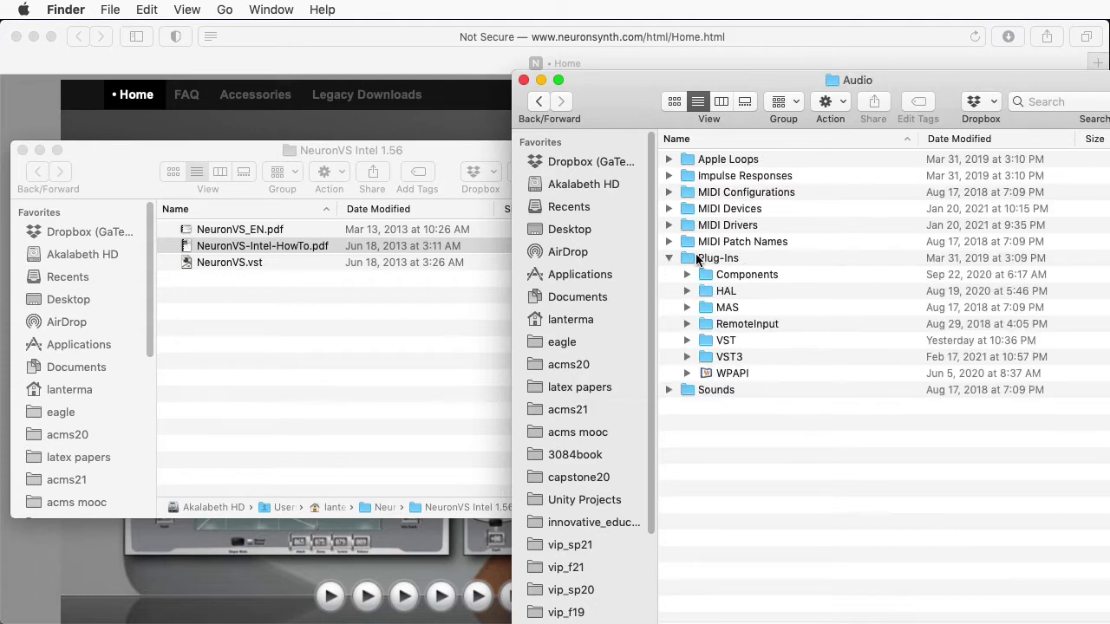
pyautogui.doubleClick(727, 341)
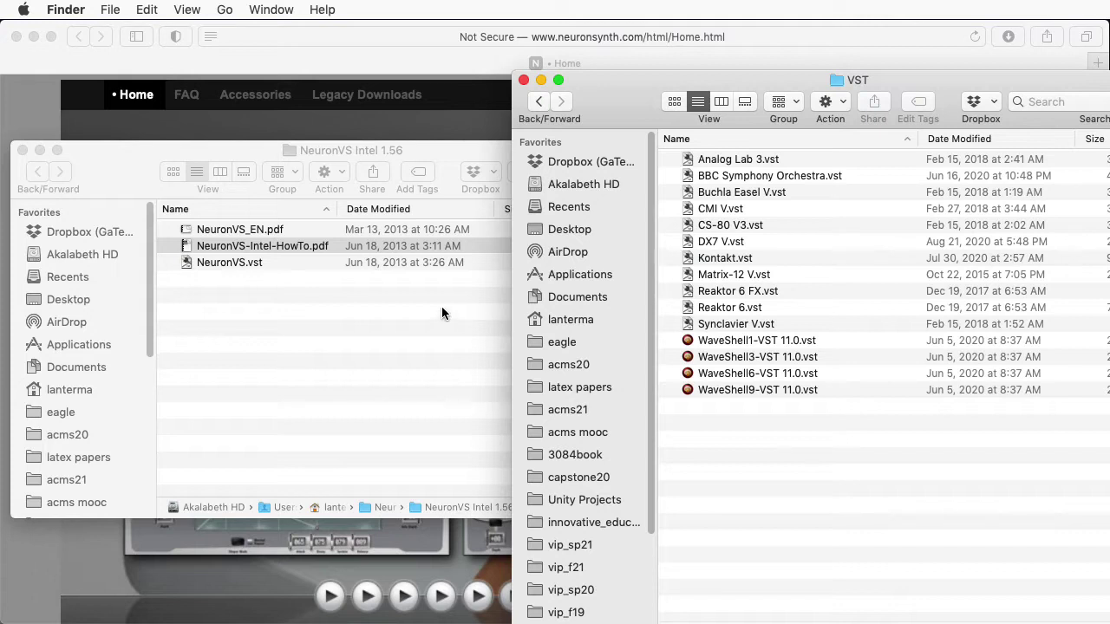
# - Move NeuronVS.vst from the NeuronVS Intel 1.56 folder into the VST plug-ins folder
pyautogui.moveTo(187, 262); pyautogui.dragTo(790, 452)
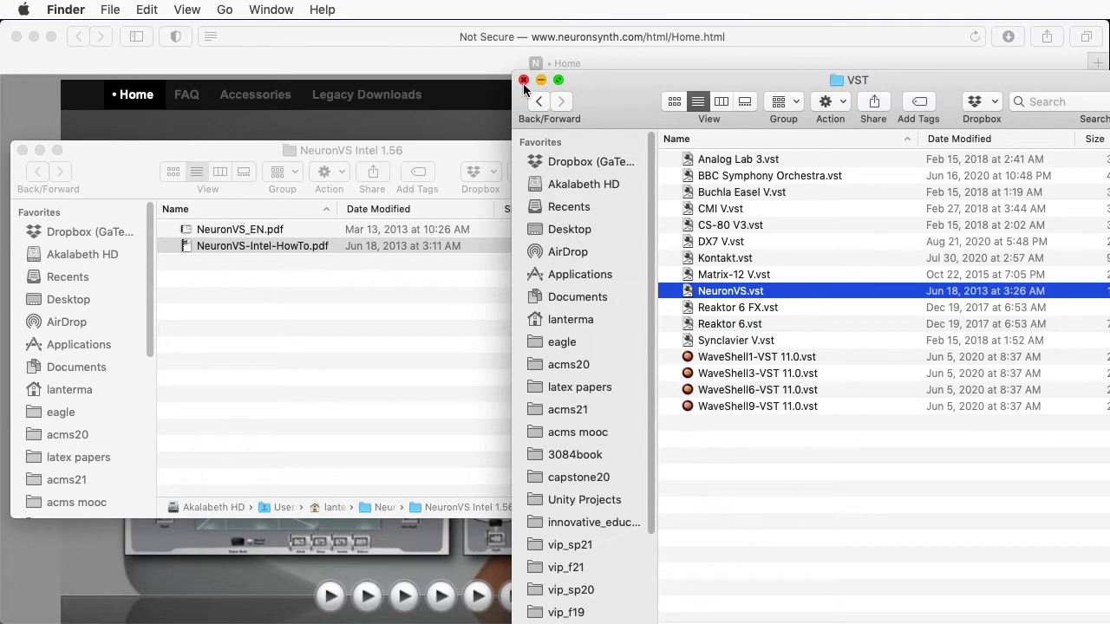
pyautogui.moveTo(577, 83); pyautogui.dragTo(684, 59)
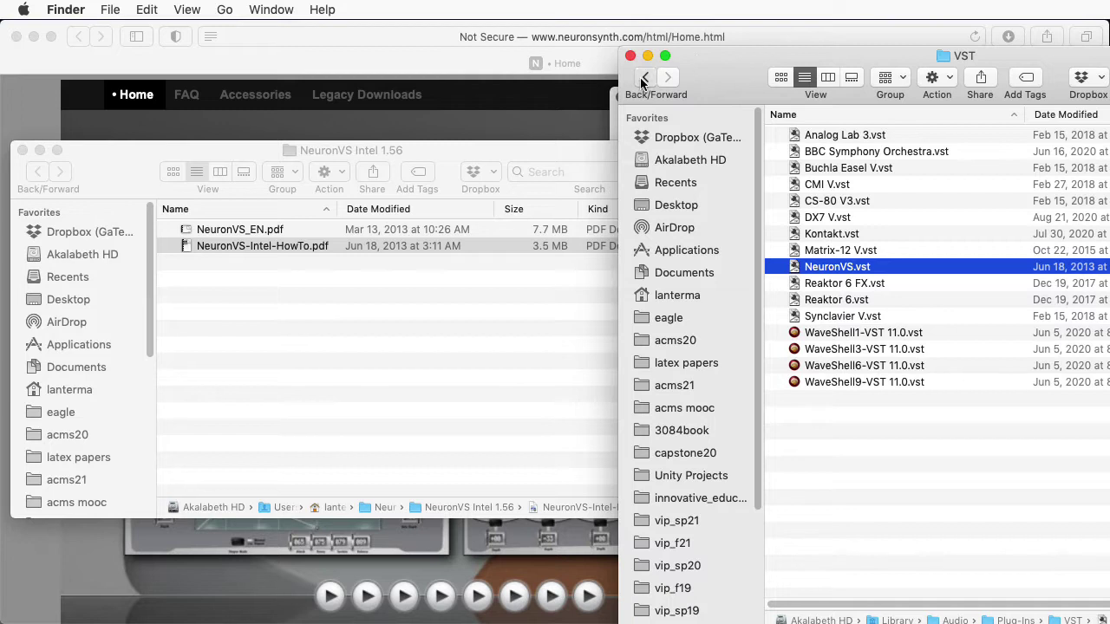
pyautogui.click(643, 80)
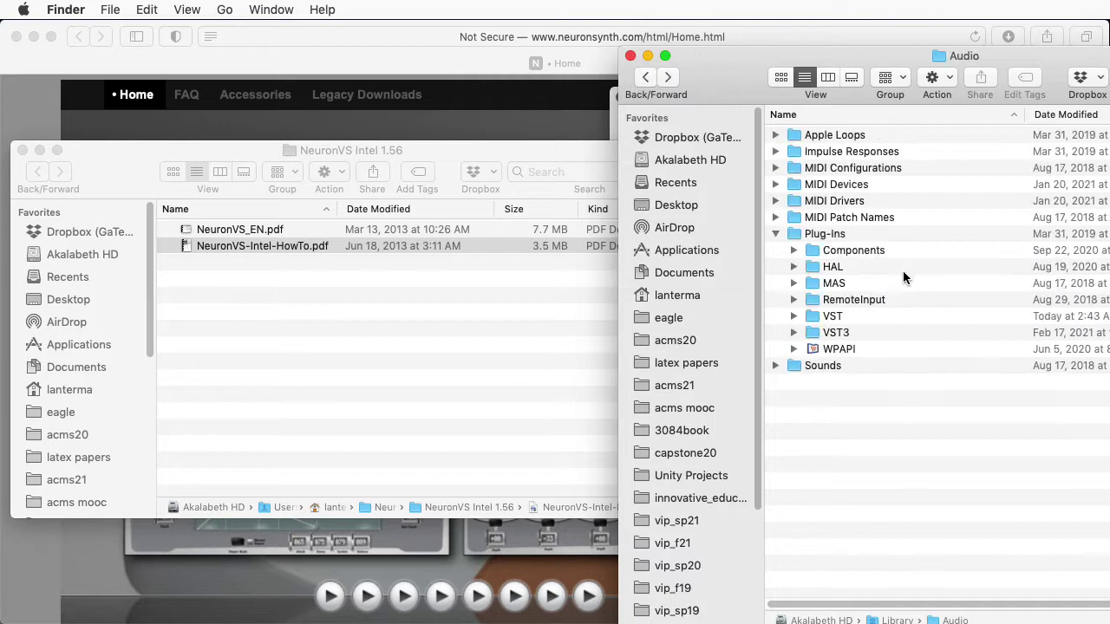
# - In a new Finder window, open the disk's Library > Application Support folder
pyautogui.click(642, 80)
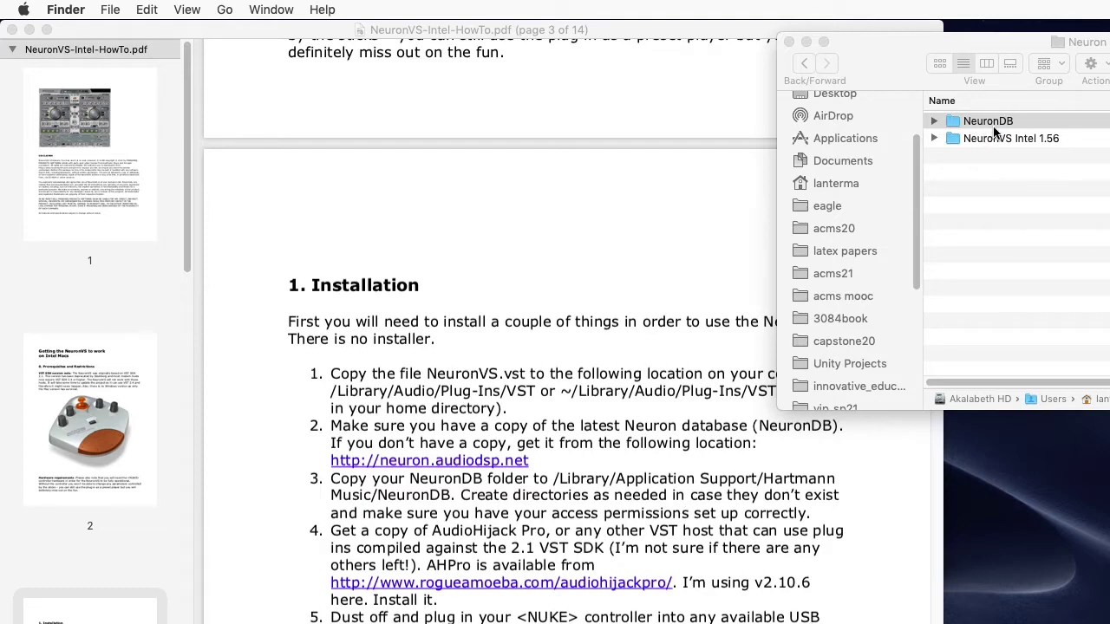
pyautogui.press('super+n')
pyautogui.moveTo(1041, 451)
pyautogui.mouseDown()
pyautogui.moveTo(882, 232)
pyautogui.moveTo(929, 226)
pyautogui.mouseUp()
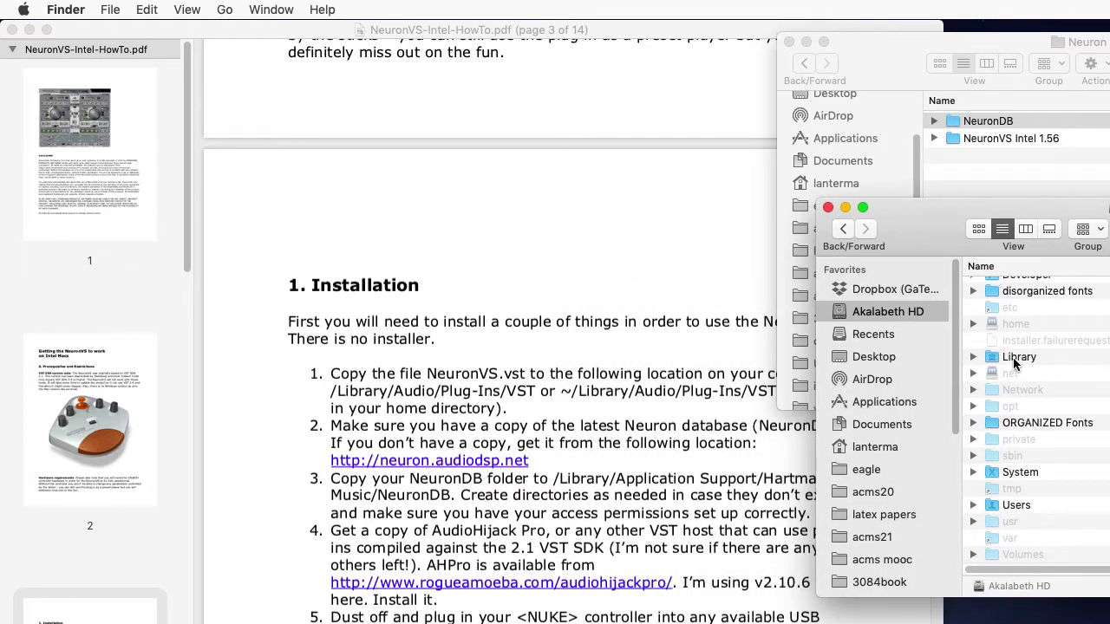
pyautogui.doubleClick(1017, 358)
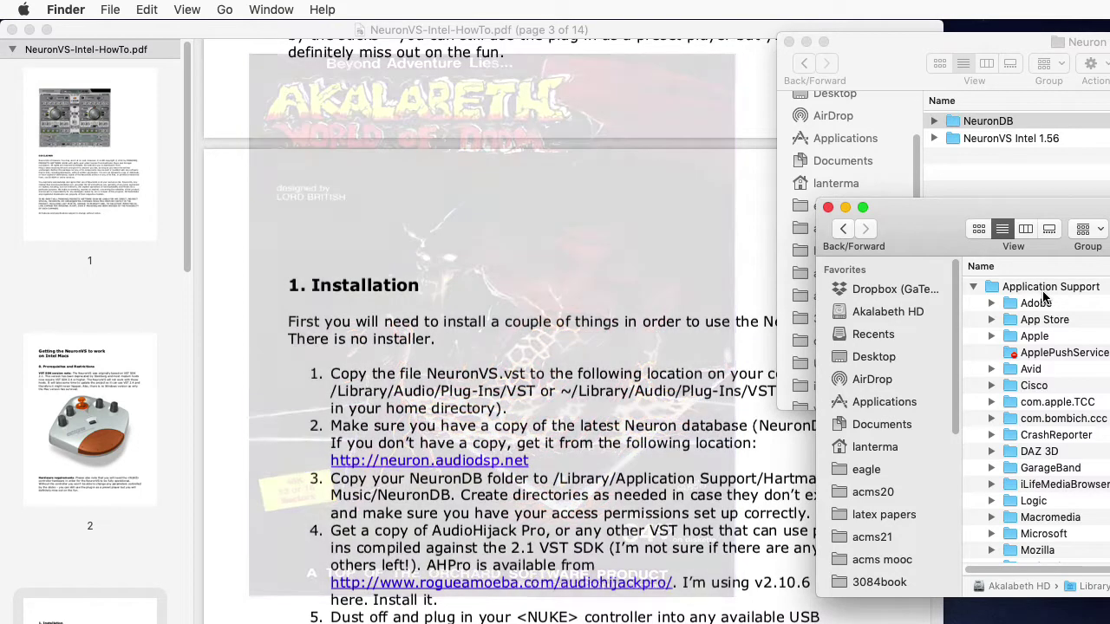
pyautogui.doubleClick(1043, 291)
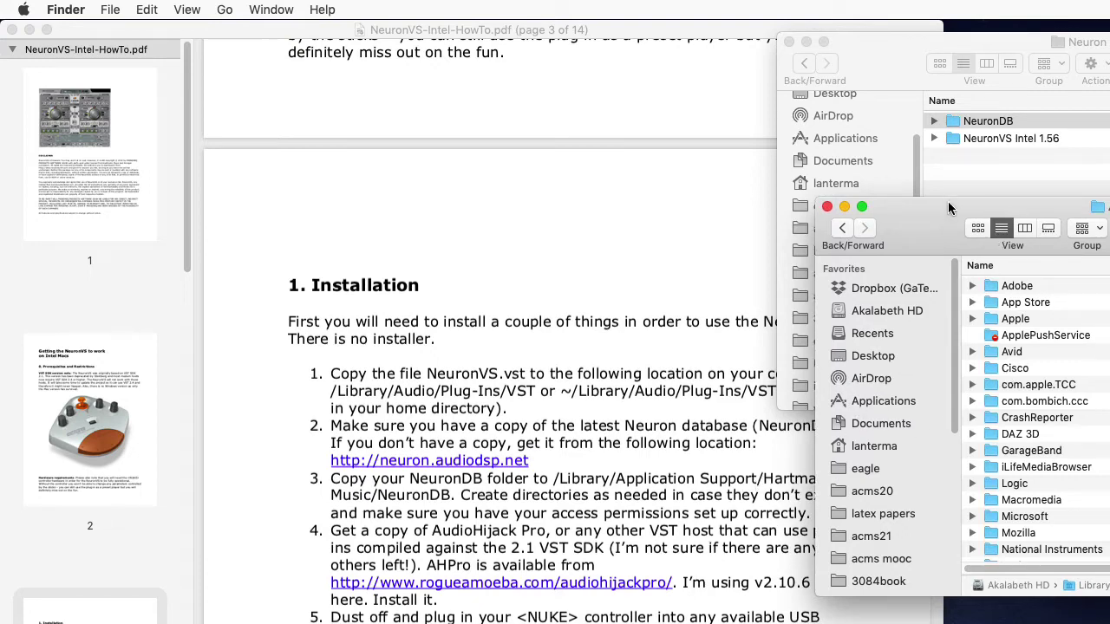
pyautogui.moveTo(948, 200)
pyautogui.mouseDown()
pyautogui.moveTo(1016, 110)
pyautogui.moveTo(293, 42)
pyautogui.mouseUp()
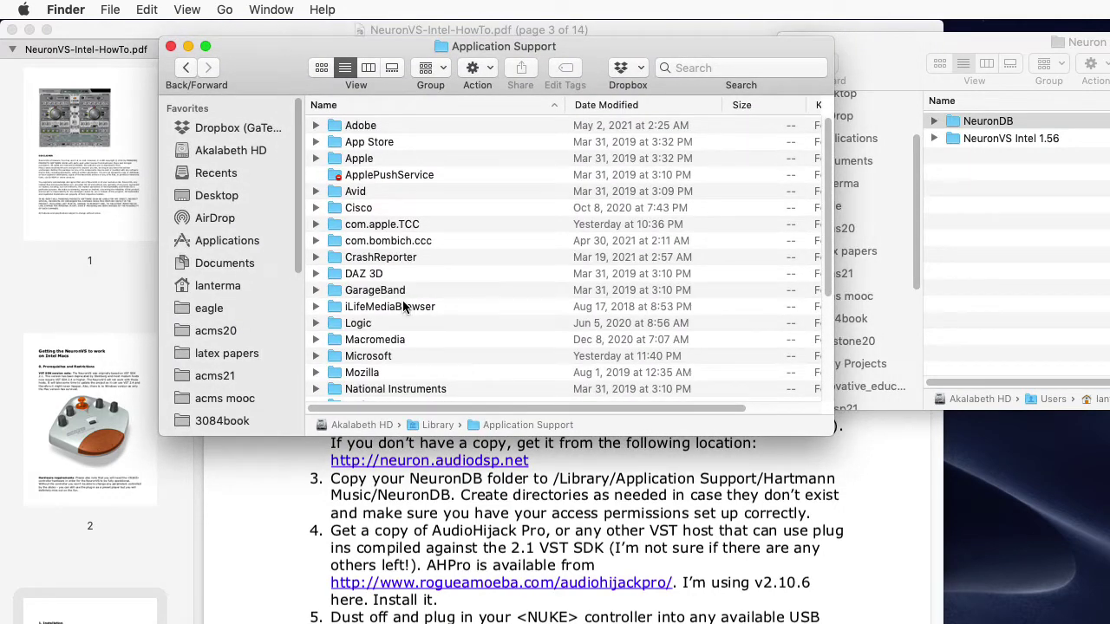
# - Create a folder named 'Hartmann Music' in Application Support and open it
pyautogui.press('super+shift+n')
pyautogui.write('Hartmann Music')
pyautogui.press('Return')
pyautogui.scroll(2, 469, 139)
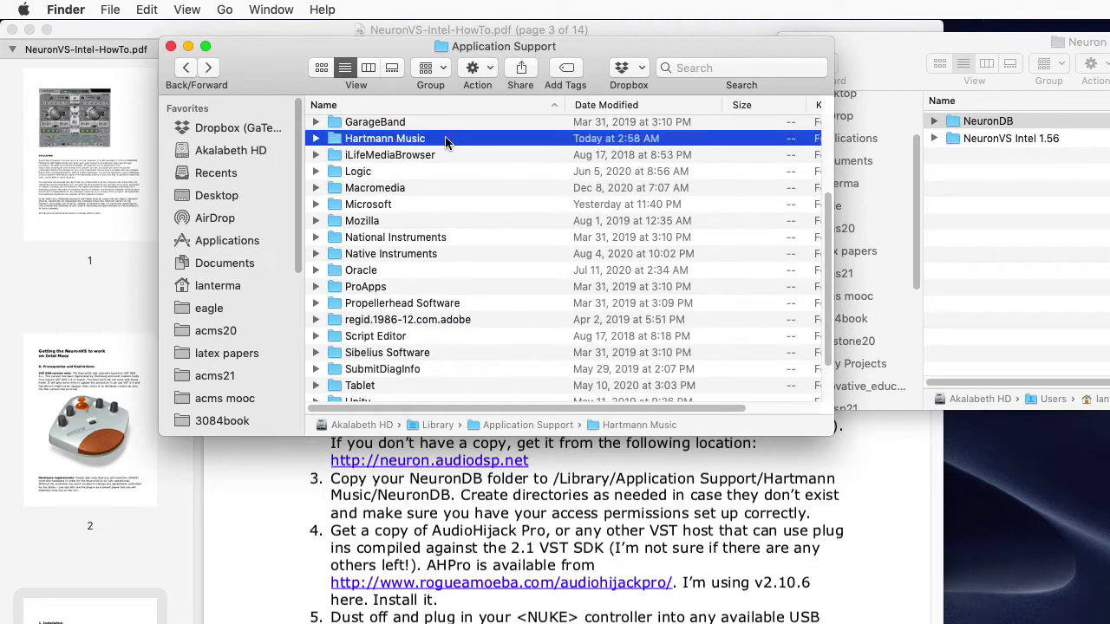
pyautogui.doubleClick(446, 141)
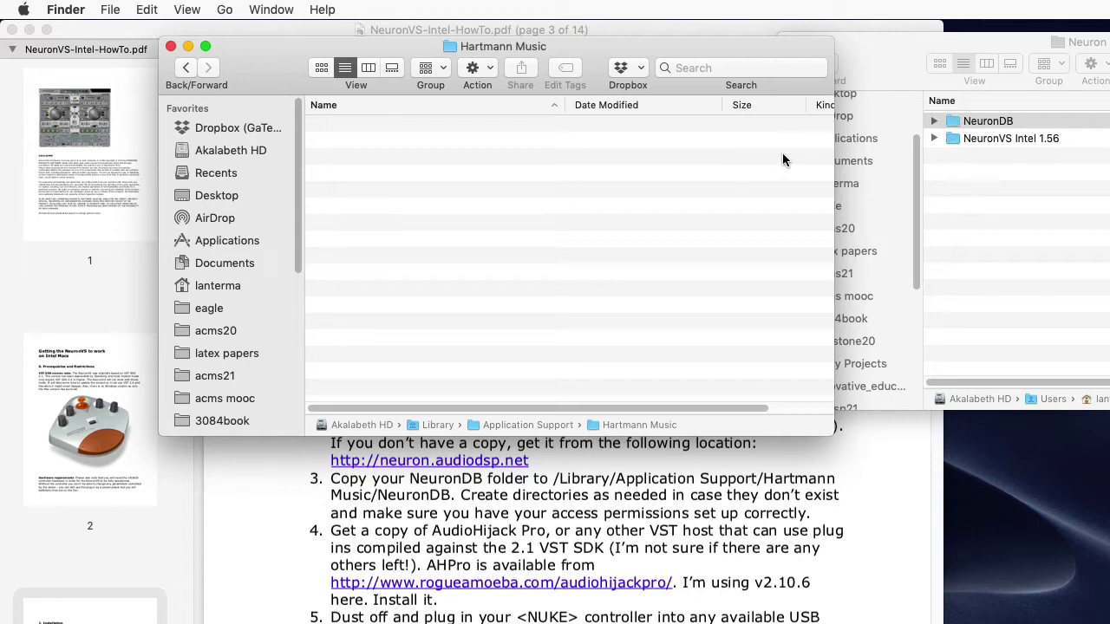
# - Move NeuronDB into Hartmann Music and inspect its Models and Sounds folders
pyautogui.click(988, 121)
pyautogui.moveTo(988, 121); pyautogui.dragTo(659, 218)
pyautogui.click(315, 126)
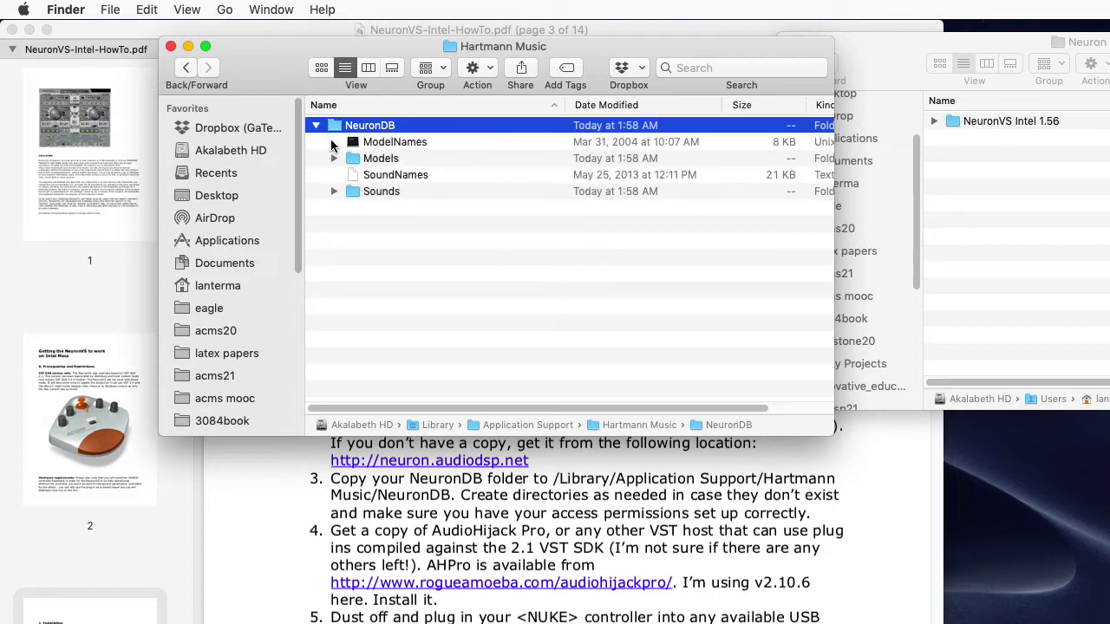
pyautogui.click(335, 158)
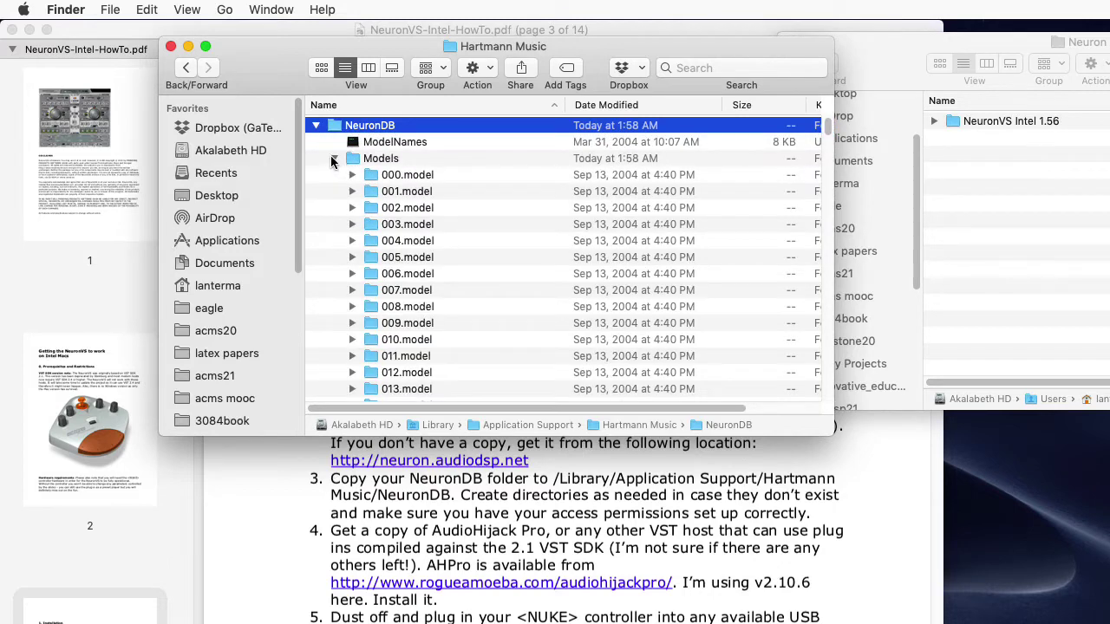
pyautogui.click(333, 159)
pyautogui.click(335, 191)
# - Expand Akalabeth HD's Library down to Hartmann Music to confirm NeuronDB is there
pyautogui.click(337, 195)
pyautogui.click(260, 150)
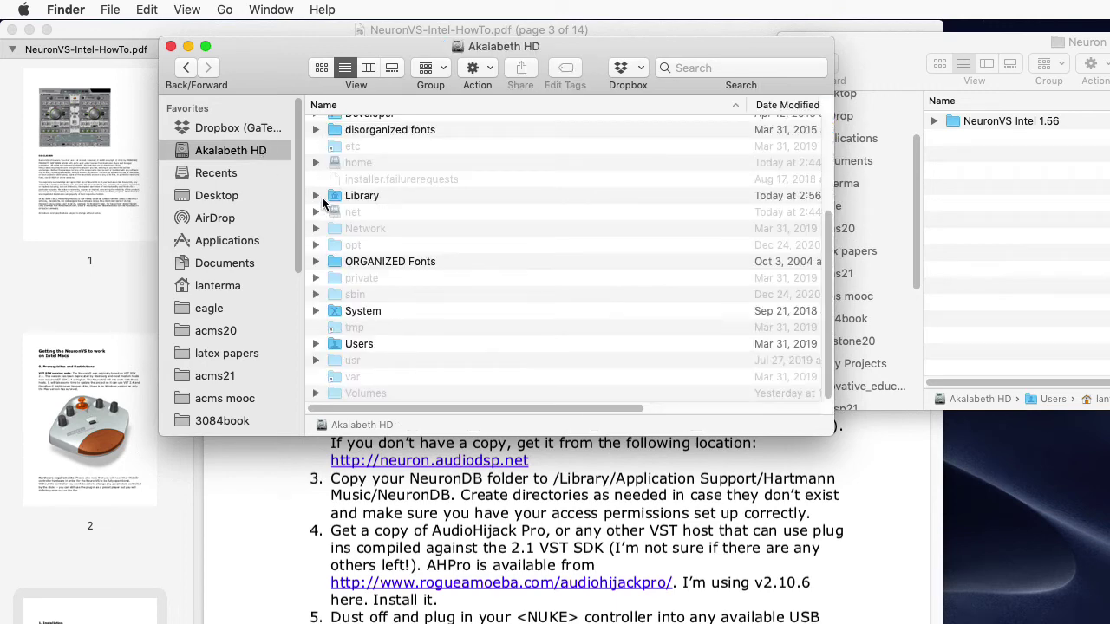
pyautogui.click(316, 196)
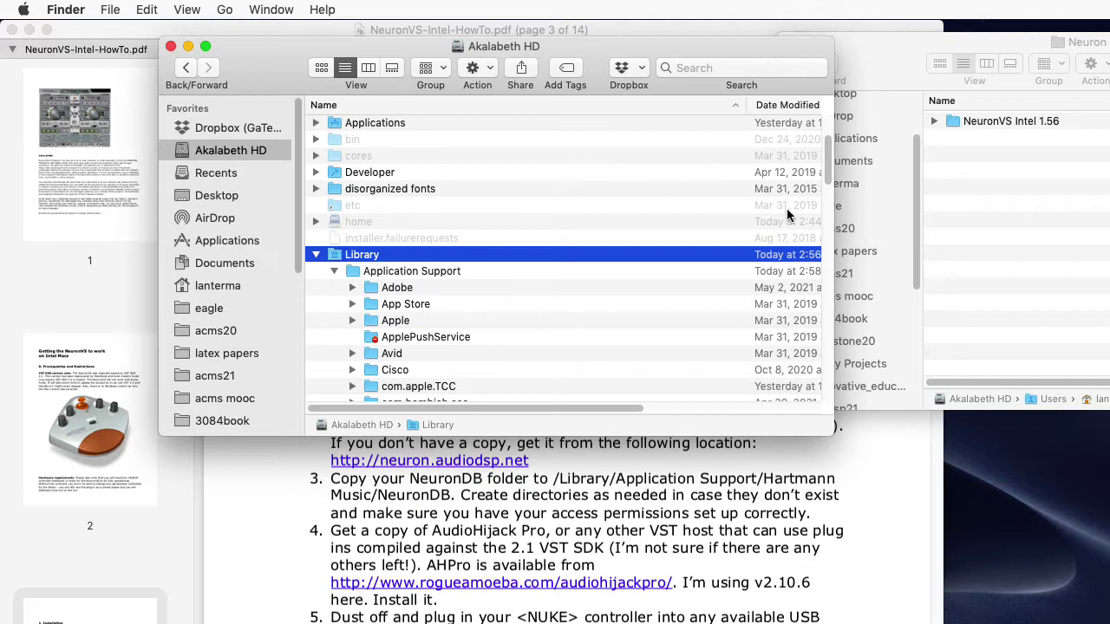
pyautogui.moveTo(827, 173); pyautogui.dragTo(827, 213)
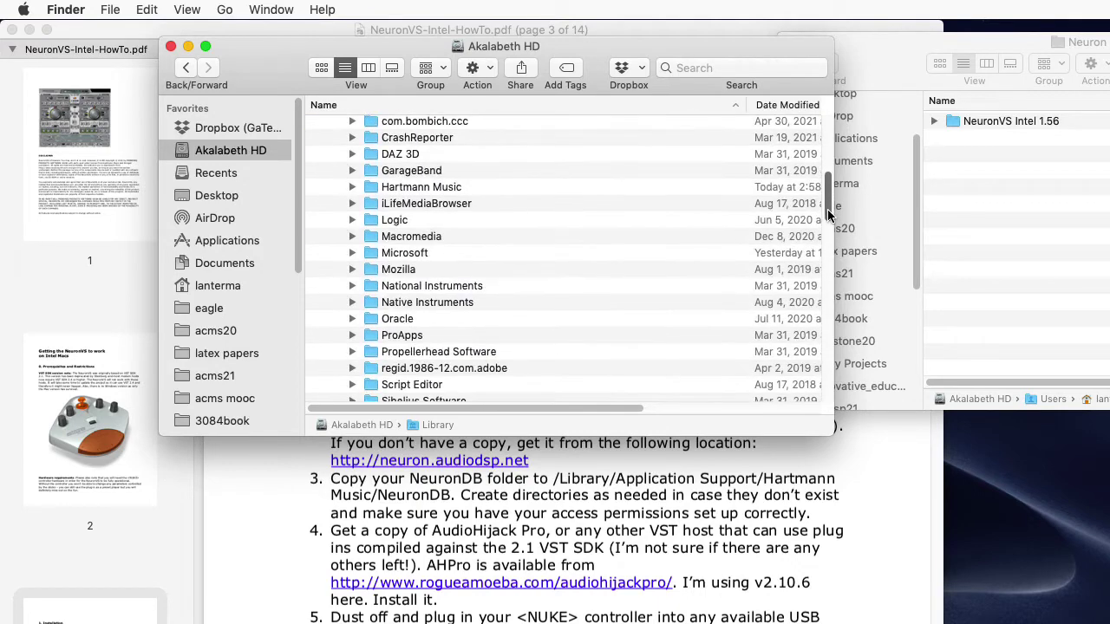
pyautogui.moveTo(828, 215); pyautogui.dragTo(828, 219)
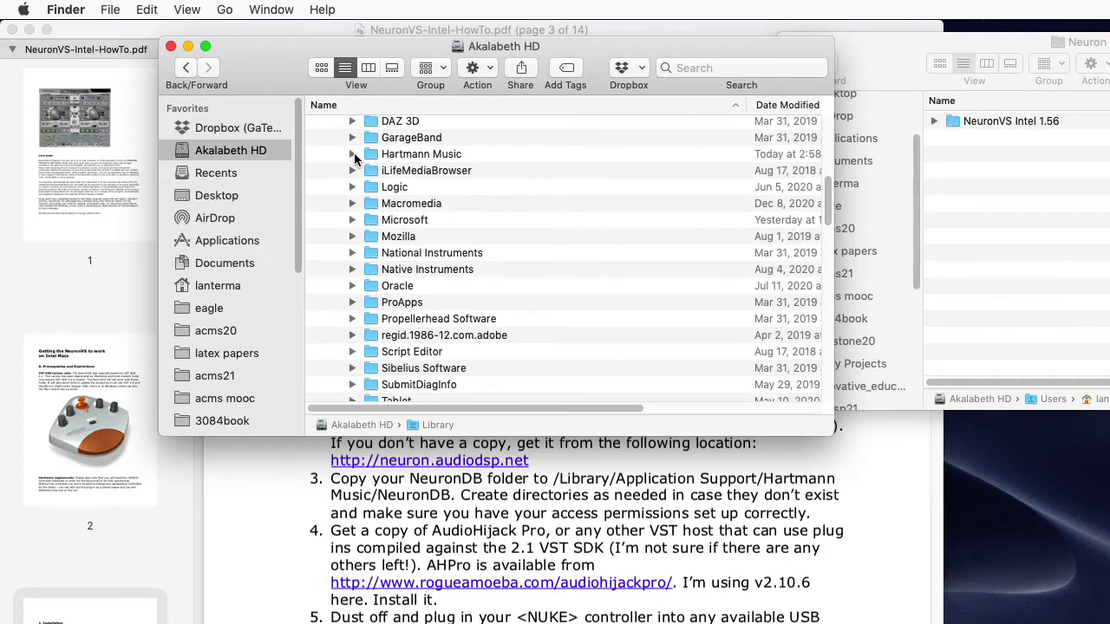
pyautogui.click(353, 154)
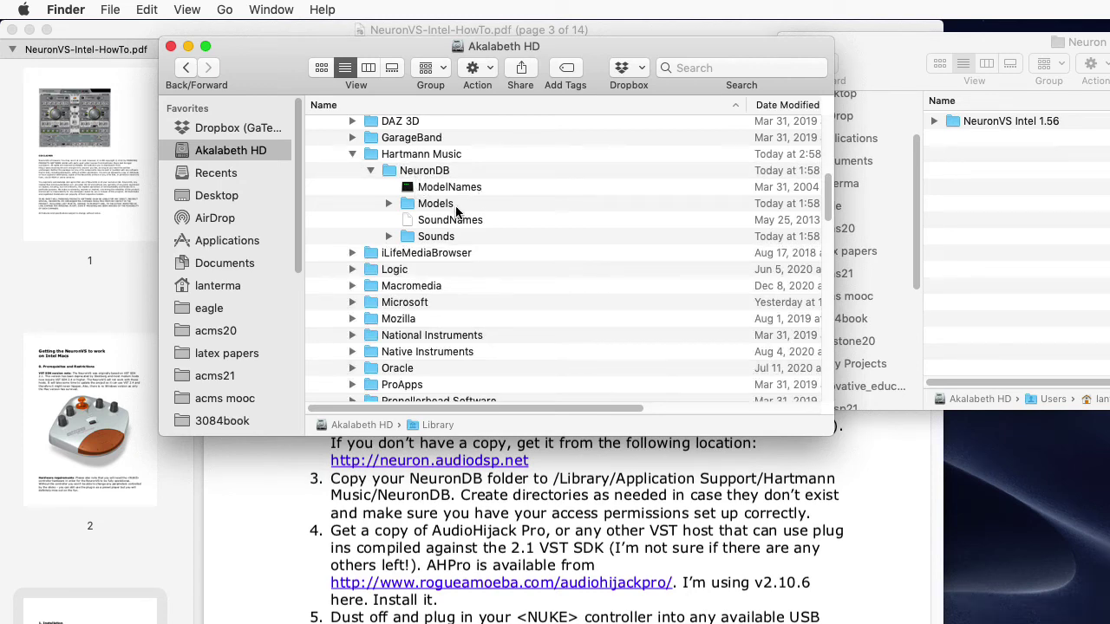
# - Close the Finder window and scroll the how-to PDF back through its first pages
pyautogui.click(171, 46)
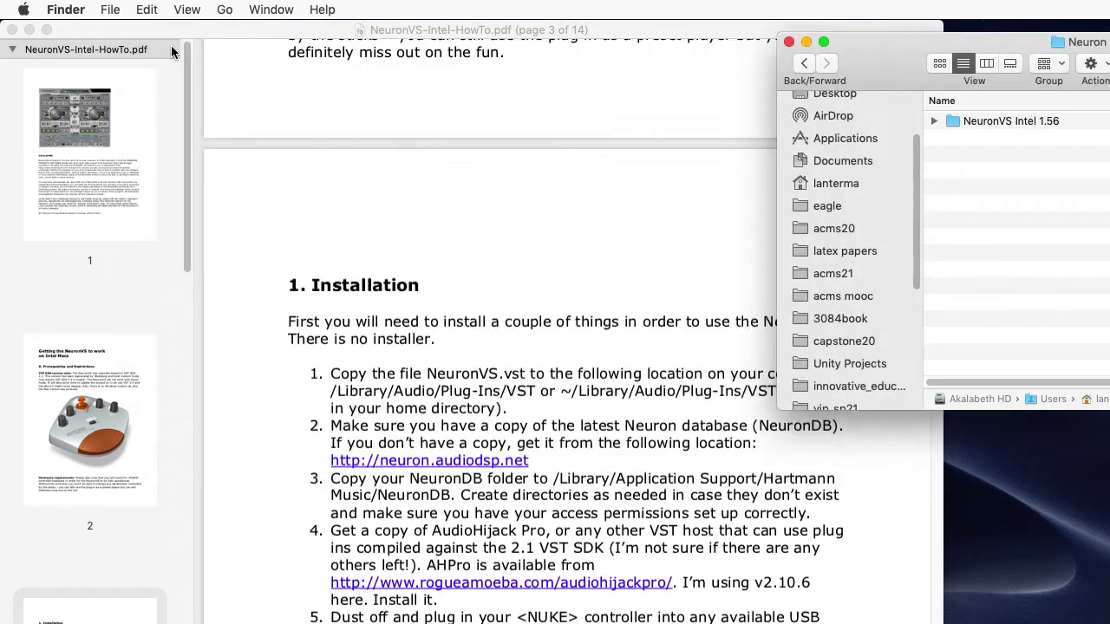
pyautogui.click(555, 192)
pyautogui.scroll(1, 556, 192)
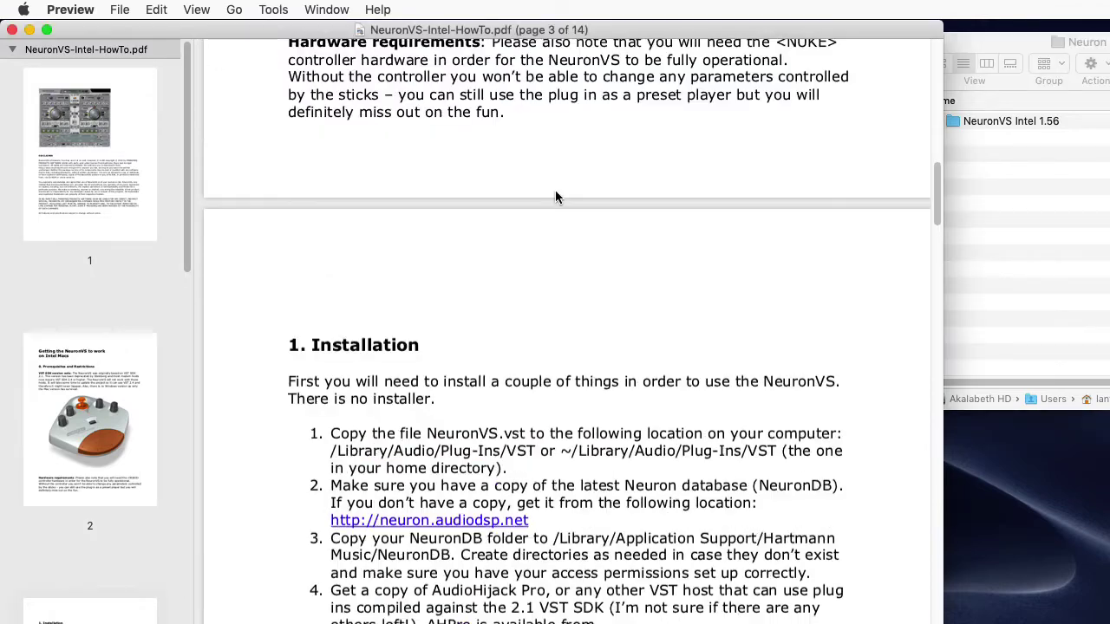
pyautogui.scroll(2, 555, 192)
pyautogui.scroll(5, 556, 192)
pyautogui.scroll(5, 556, 193)
pyautogui.scroll(3, 556, 192)
pyautogui.scroll(3, 556, 192)
pyautogui.scroll(5, 556, 192)
pyautogui.scroll(5, 556, 193)
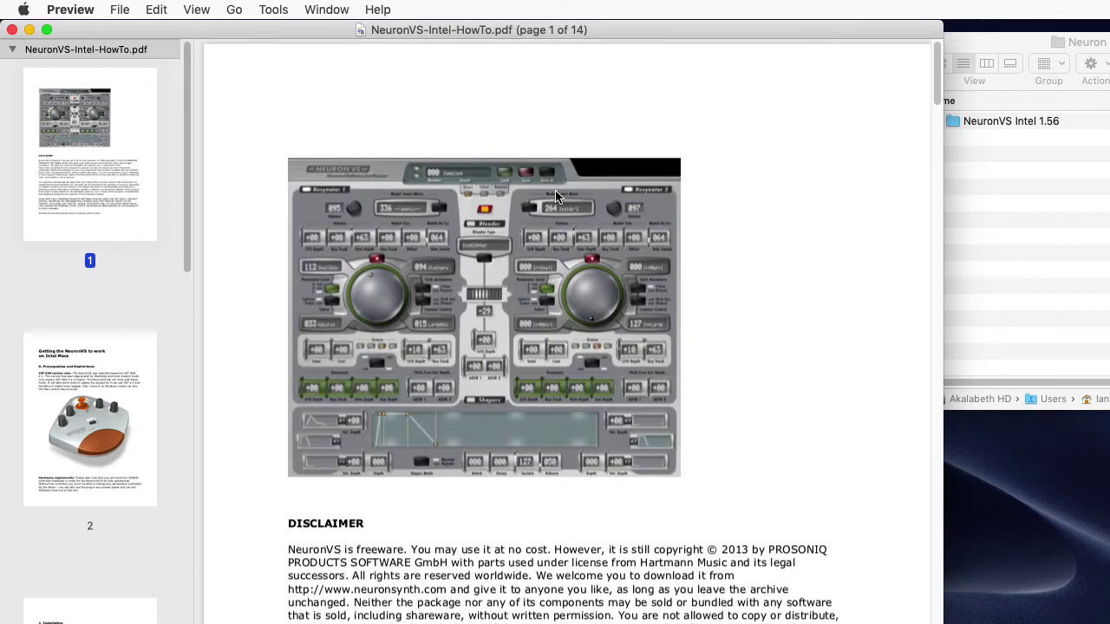
pyautogui.scroll(-3, 556, 196)
pyautogui.scroll(-3, 556, 196)
pyautogui.scroll(-5, 556, 196)
pyautogui.scroll(-5, 555, 196)
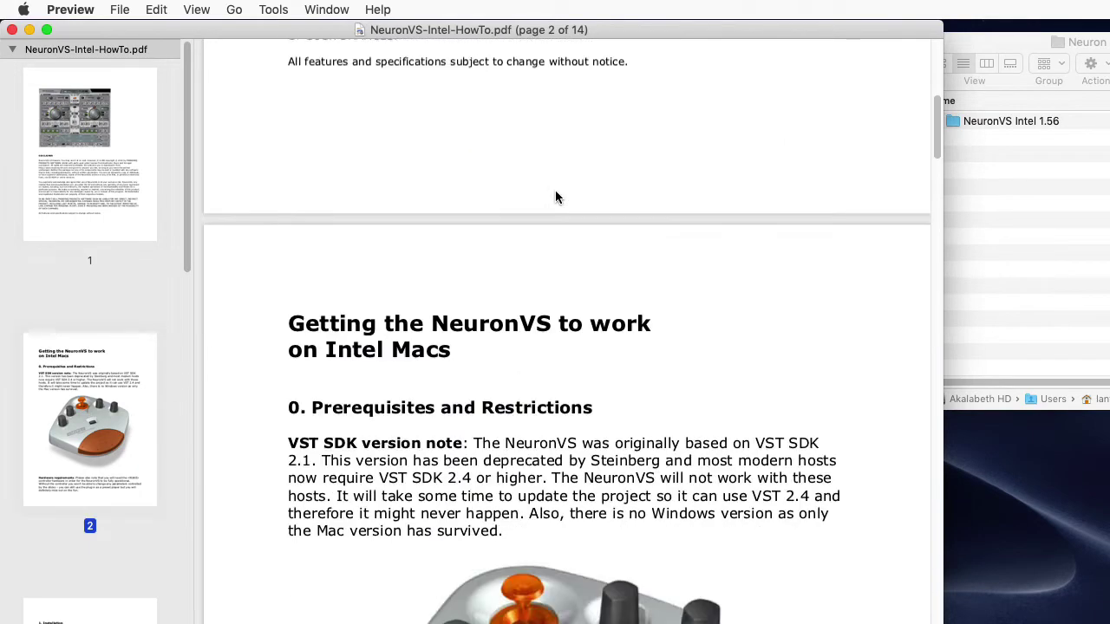
pyautogui.scroll(-3, 556, 197)
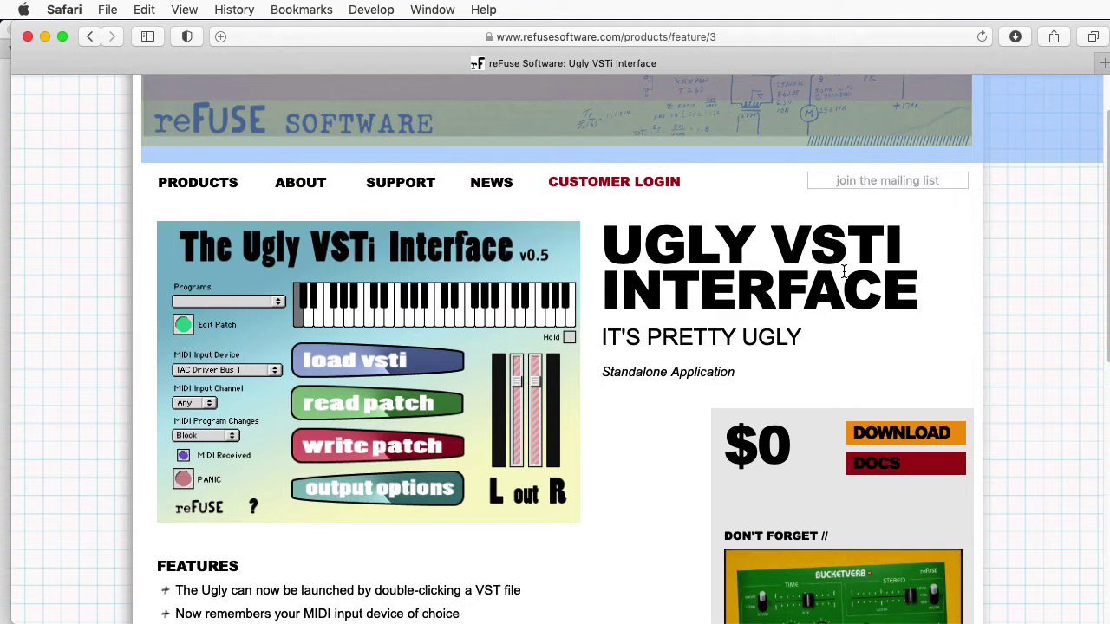
# - Download the free Mac Ugly VSTi Interface and reveal it in Finder
pyautogui.click(892, 442)
pyautogui.click(1015, 36)
pyautogui.click(1093, 111)
# - List the UglyVSTi X v0.5 folder's contents and read Read Me Ugly.rtfd
pyautogui.moveTo(962, 73); pyautogui.dragTo(688, 73)
pyautogui.click(679, 100)
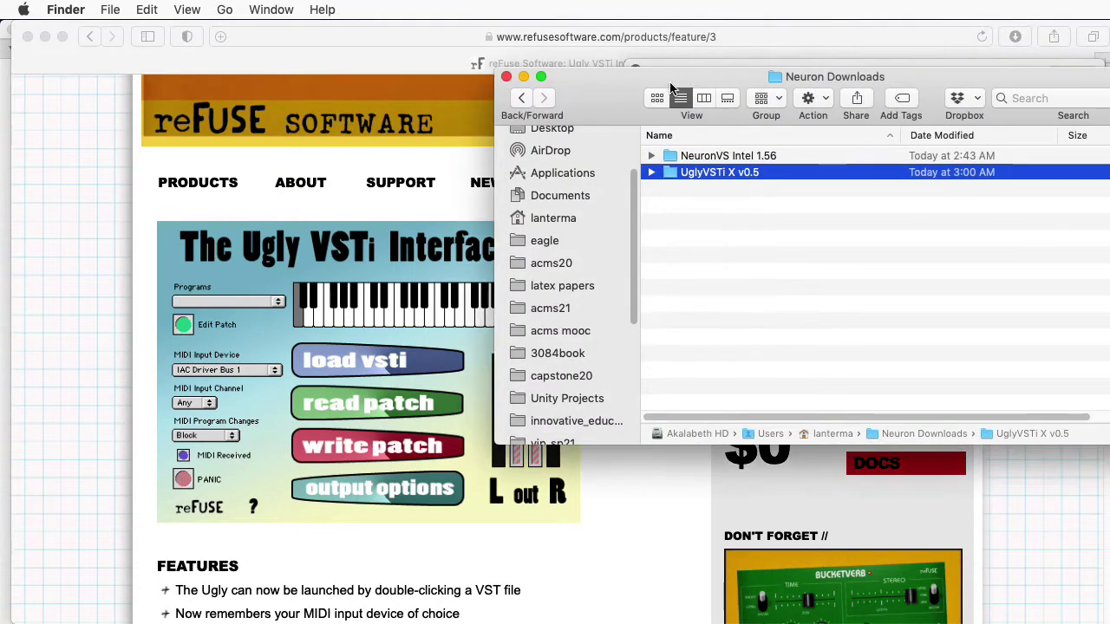
pyautogui.press('Right')
pyautogui.click(722, 205)
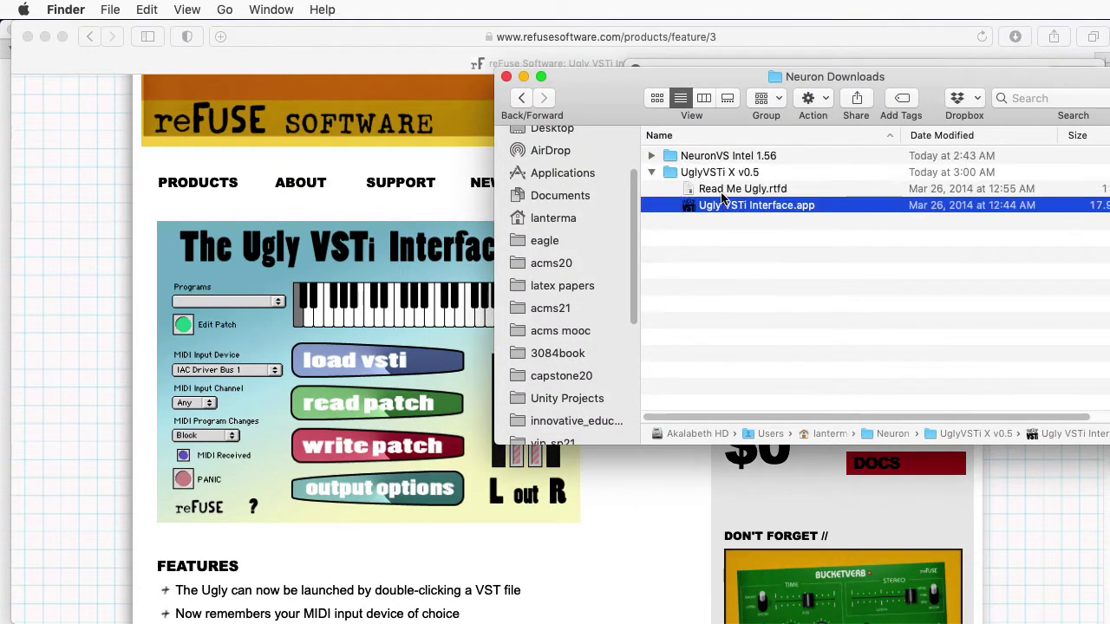
pyautogui.click(731, 190)
pyautogui.doubleClick(731, 190)
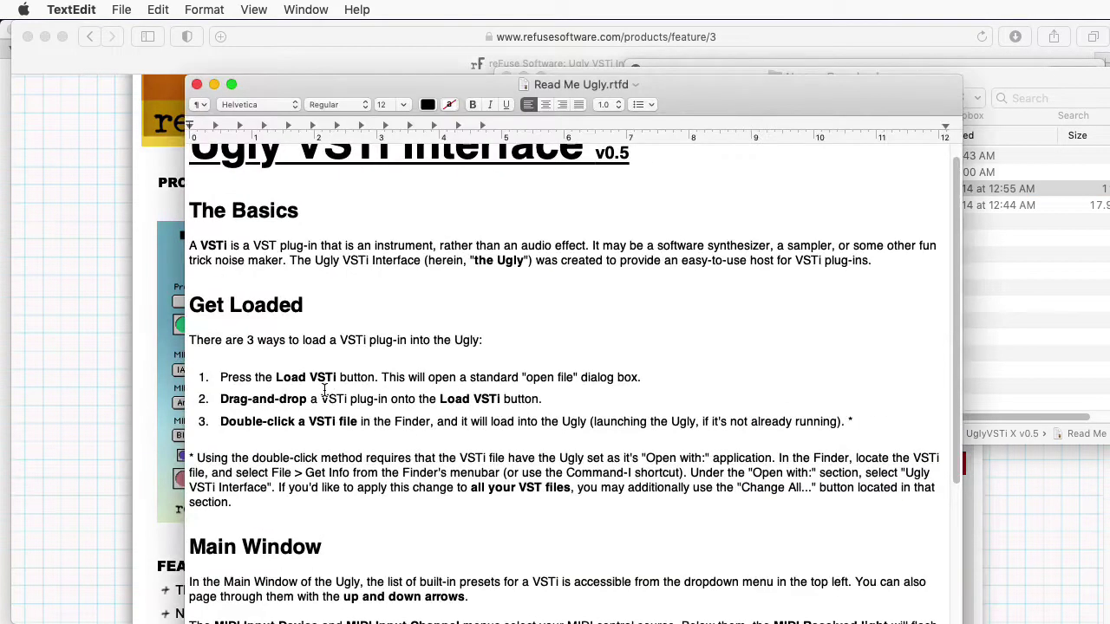
pyautogui.click(197, 84)
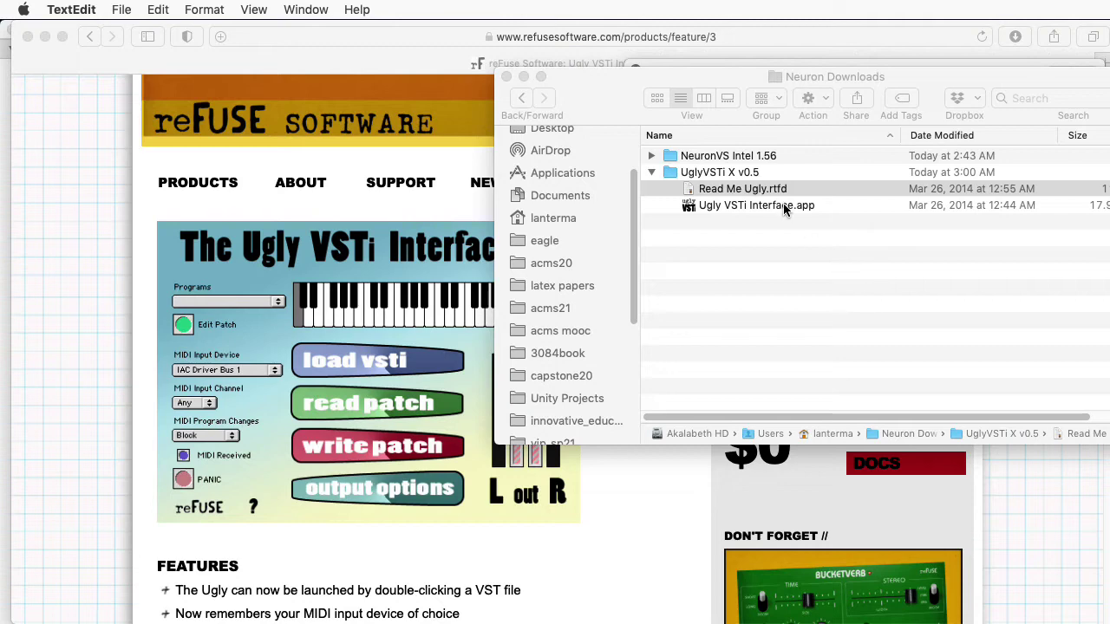
# - Launch Ugly VSTi Interface.app, confirming it may open despite being downloaded
pyautogui.click(783, 203)
pyautogui.doubleClick(783, 203)
pyautogui.click(919, 344)
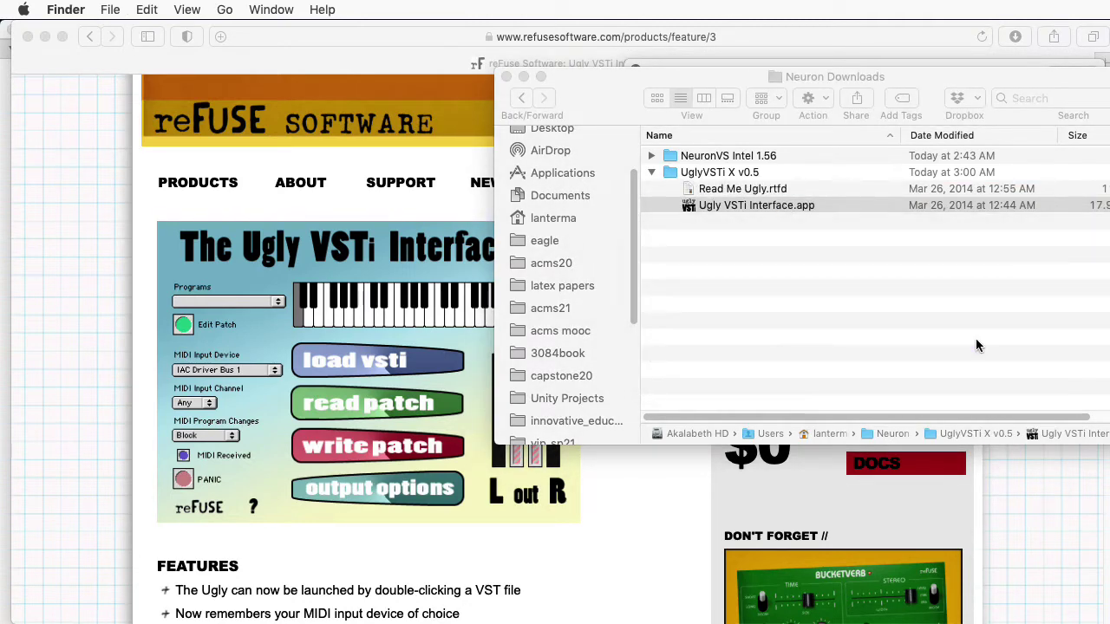
pyautogui.click(457, 118)
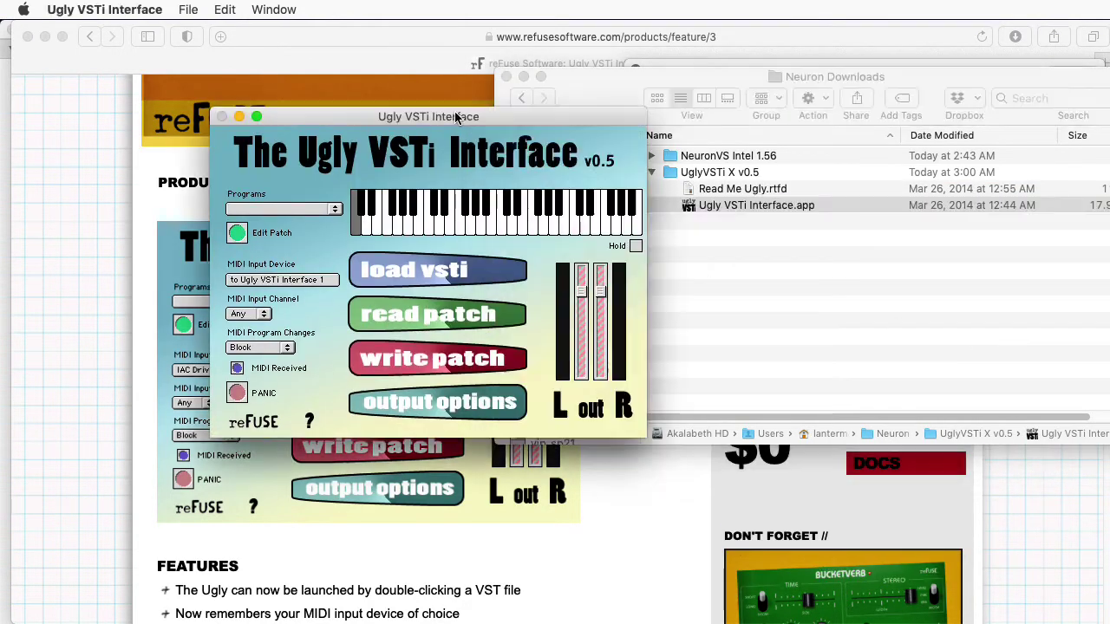
# - Load NeuronVS.vst from /Library/Audio/Plug-Ins/VST into the host
pyautogui.click(380, 269)
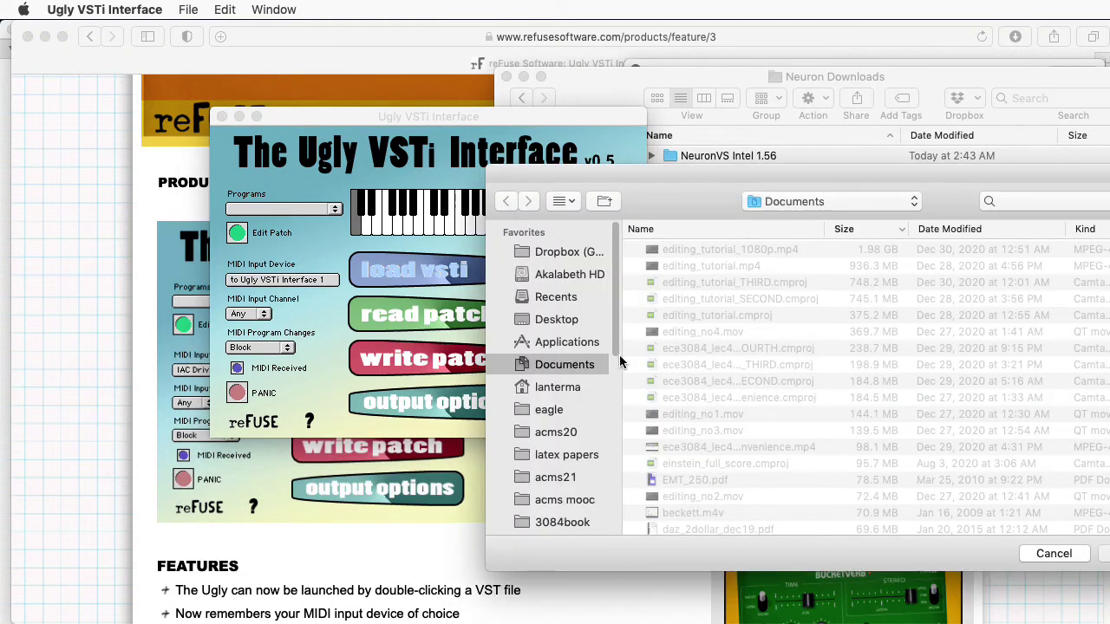
pyautogui.click(580, 274)
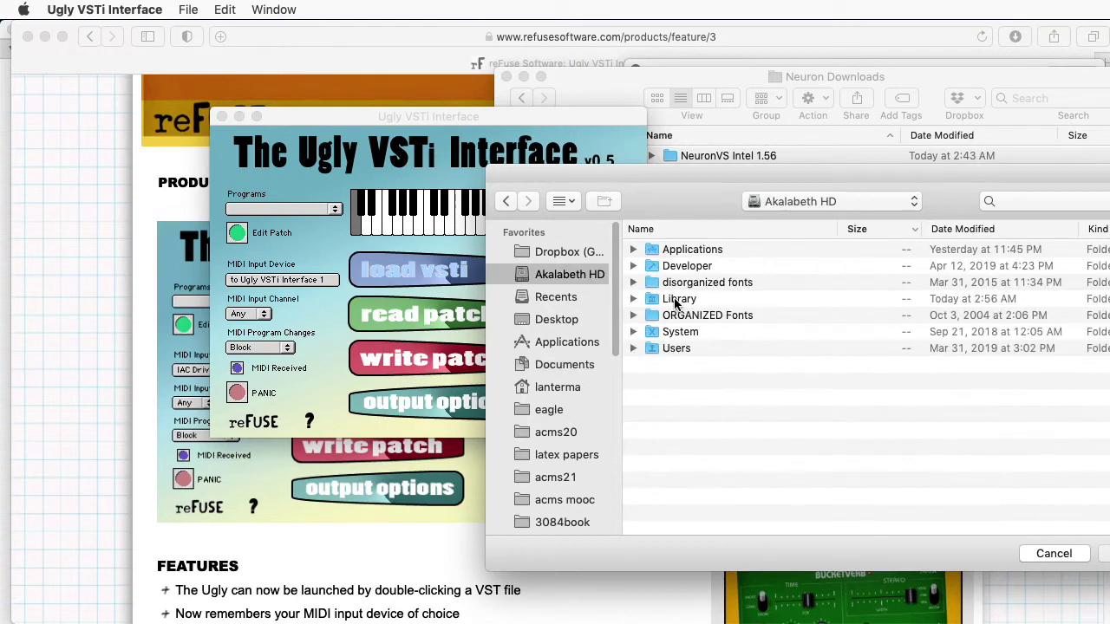
pyautogui.doubleClick(677, 299)
pyautogui.doubleClick(675, 283)
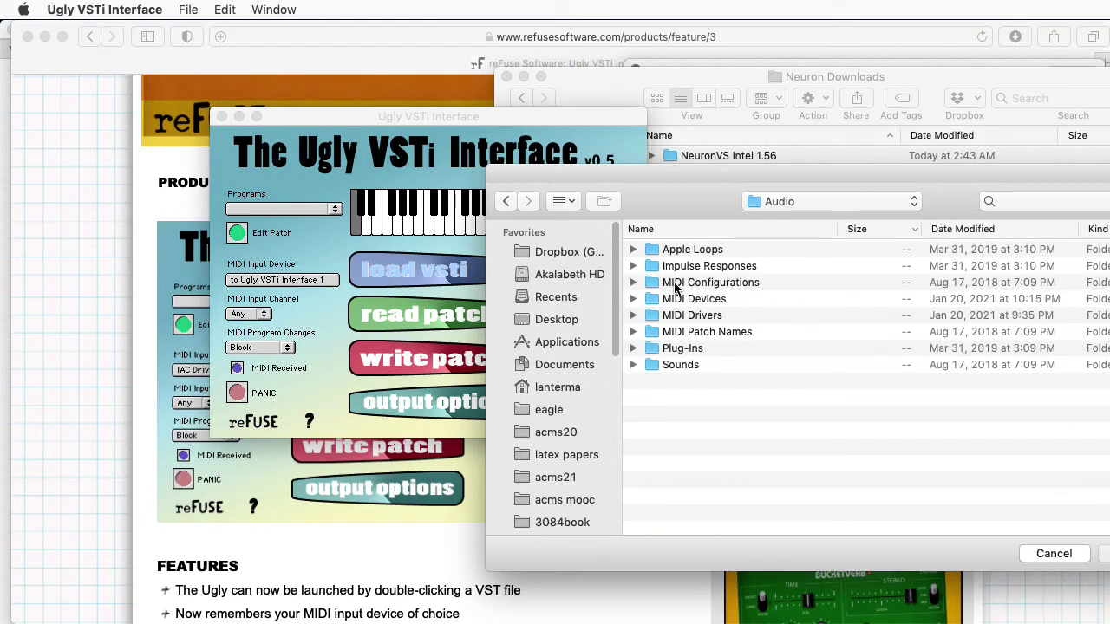
pyautogui.doubleClick(702, 348)
pyautogui.click(685, 315)
pyautogui.doubleClick(685, 316)
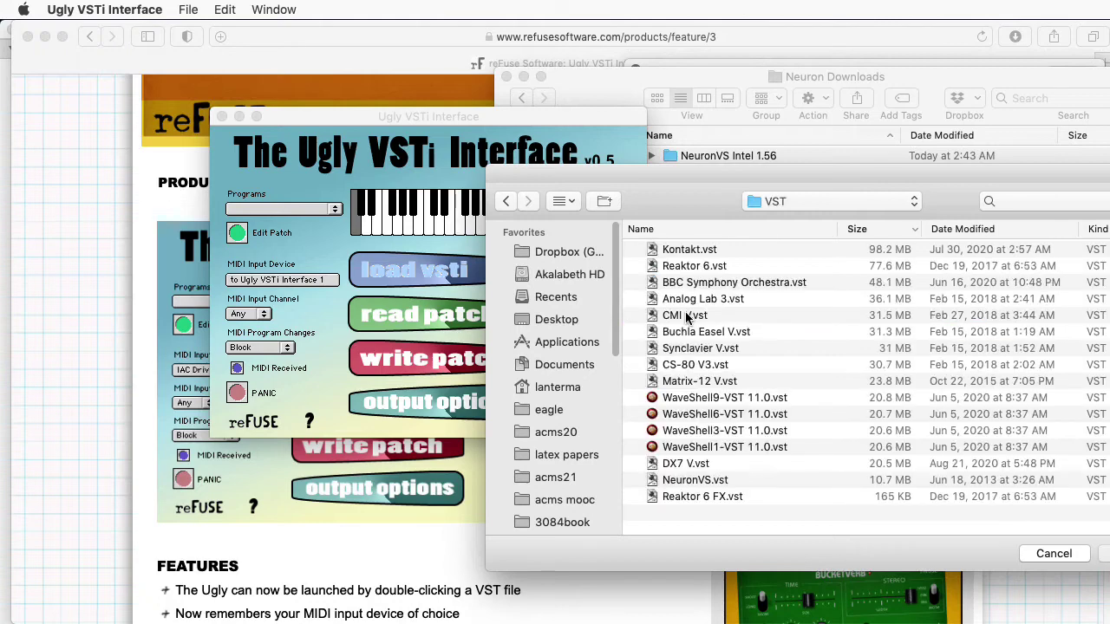
pyautogui.click(727, 481)
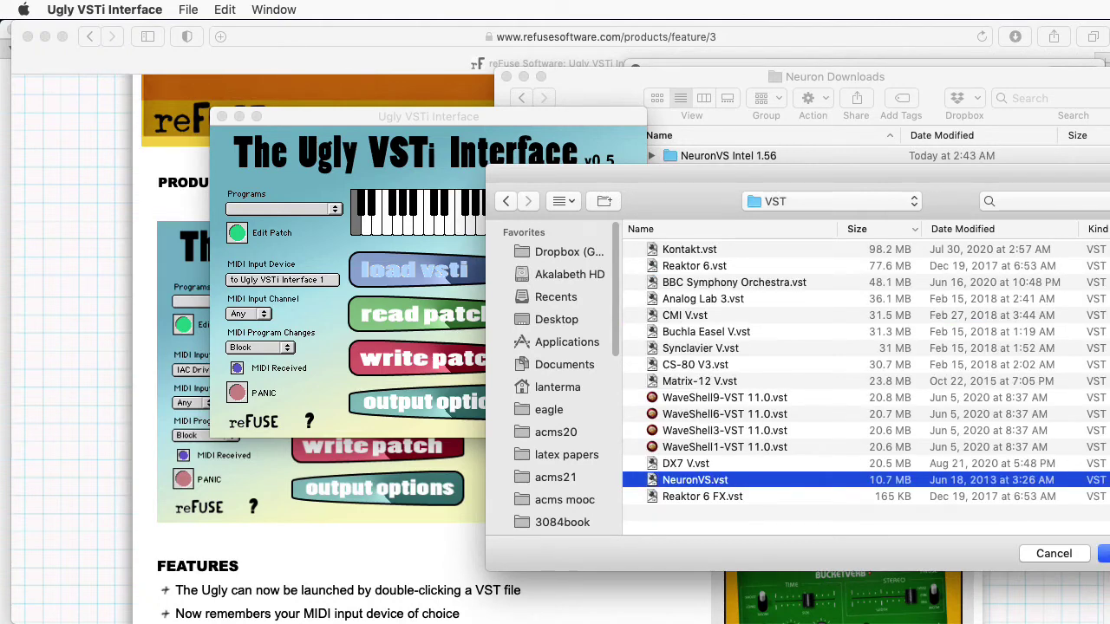
pyautogui.press('Return')
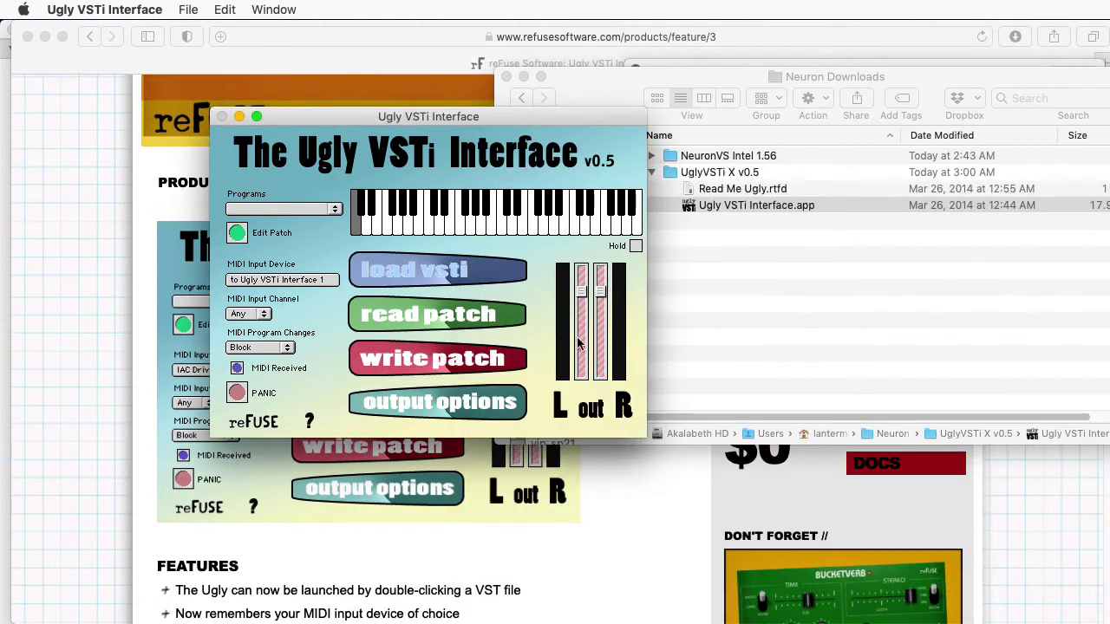
# - Dismiss the No NUKE Remote alert and accept the NeuronVS disclaimer
pyautogui.press('Return')
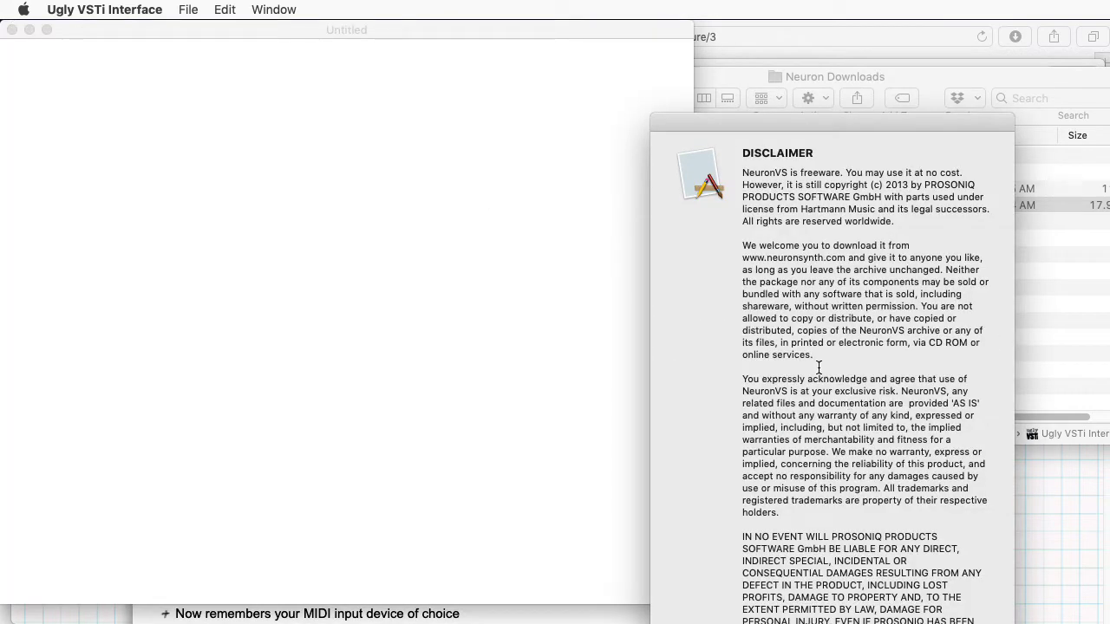
pyautogui.moveTo(814, 135); pyautogui.dragTo(741, 40)
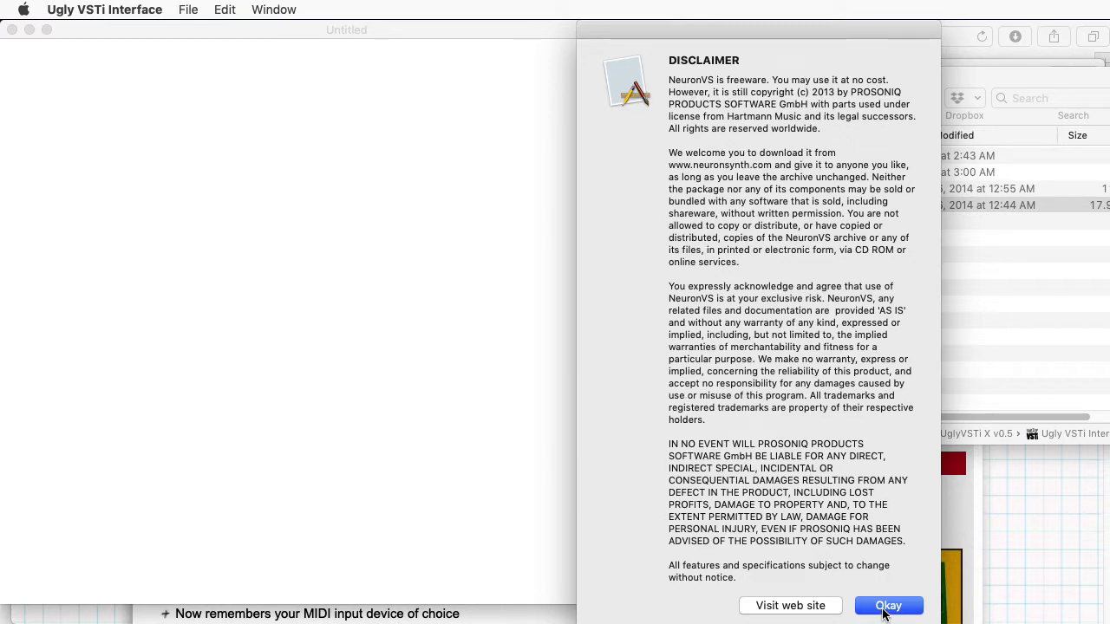
pyautogui.click(884, 607)
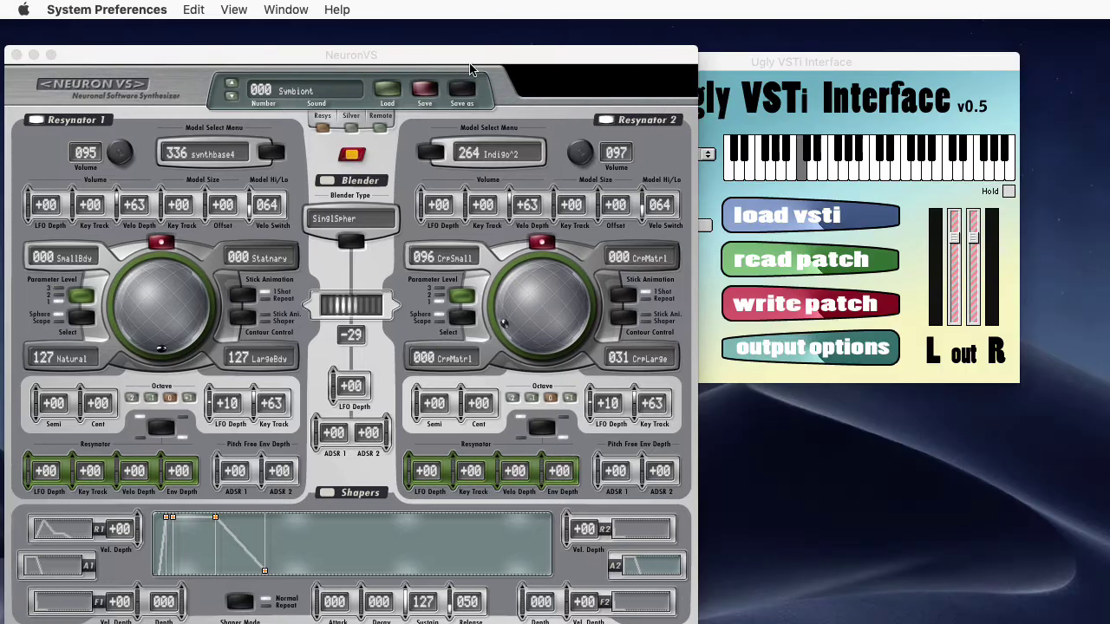
# - Place the NeuronVS panel and Ugly VSTi host side by side, then play a few notes
pyautogui.moveTo(471, 69); pyautogui.dragTo(474, 50)
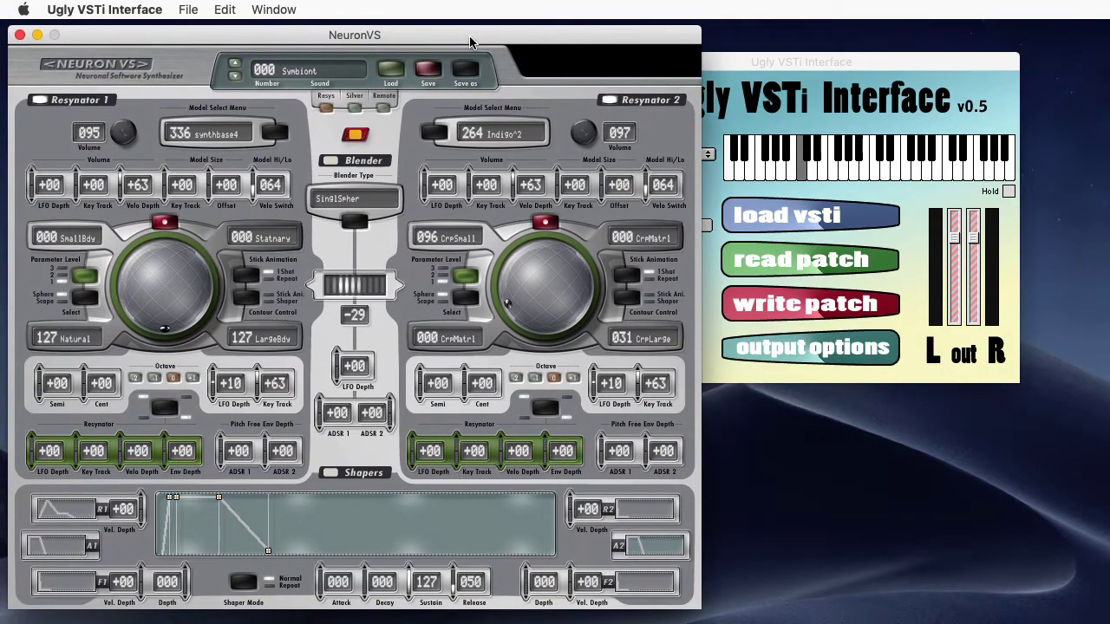
pyautogui.moveTo(779, 65); pyautogui.dragTo(836, 65)
pyautogui.click(871, 164)
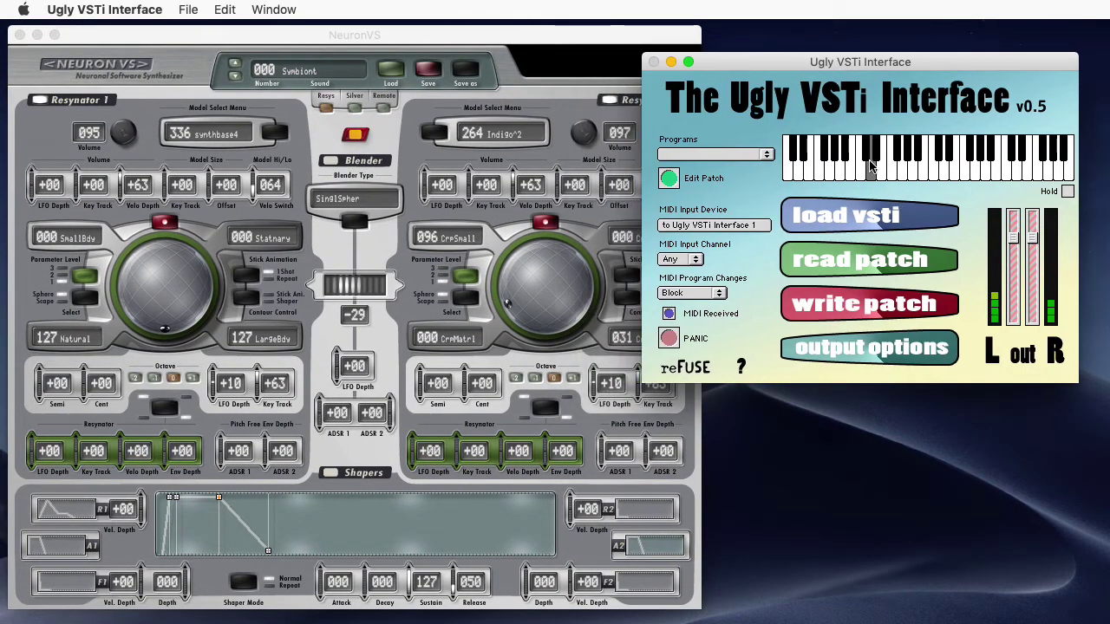
pyautogui.click(903, 167)
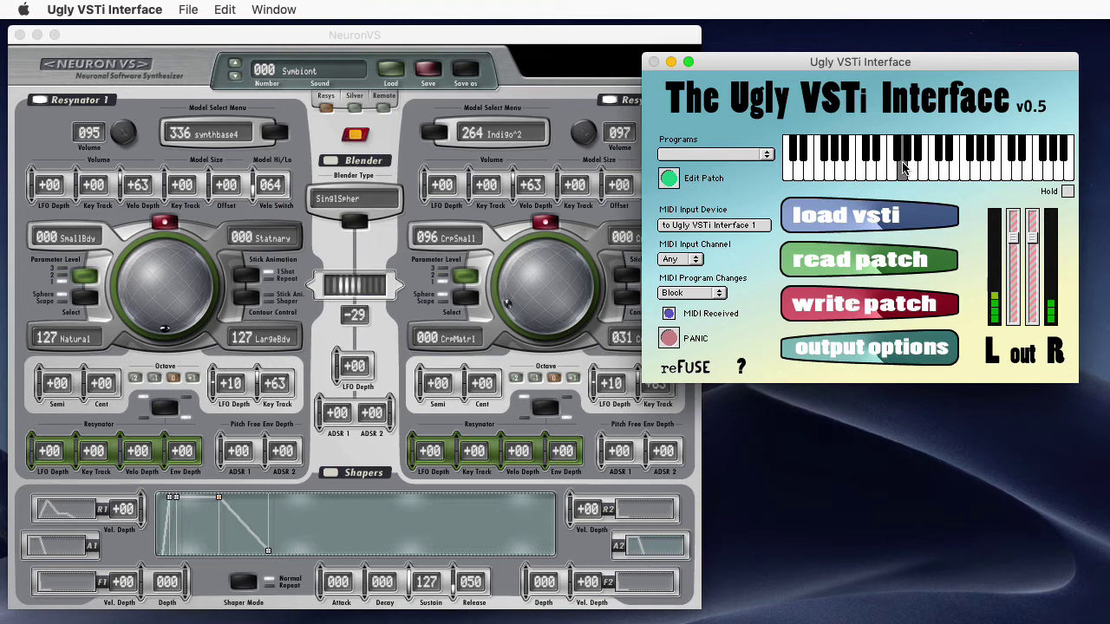
pyautogui.click(912, 169)
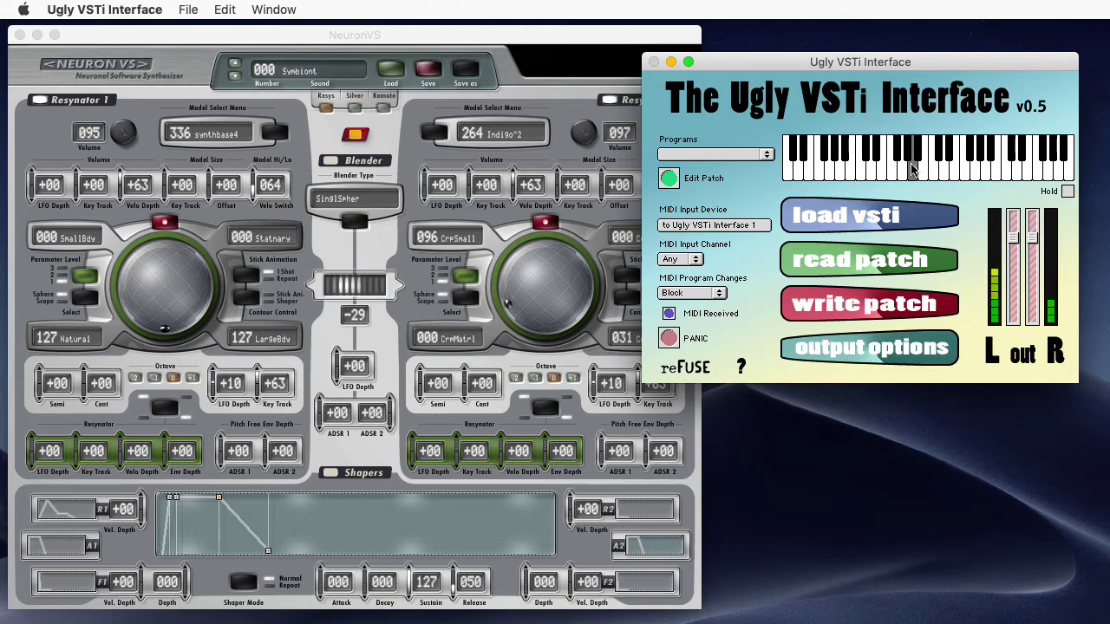
# - Step to preset 001 Must, audition it on three notes, then advance to preset 002
pyautogui.click(235, 65)
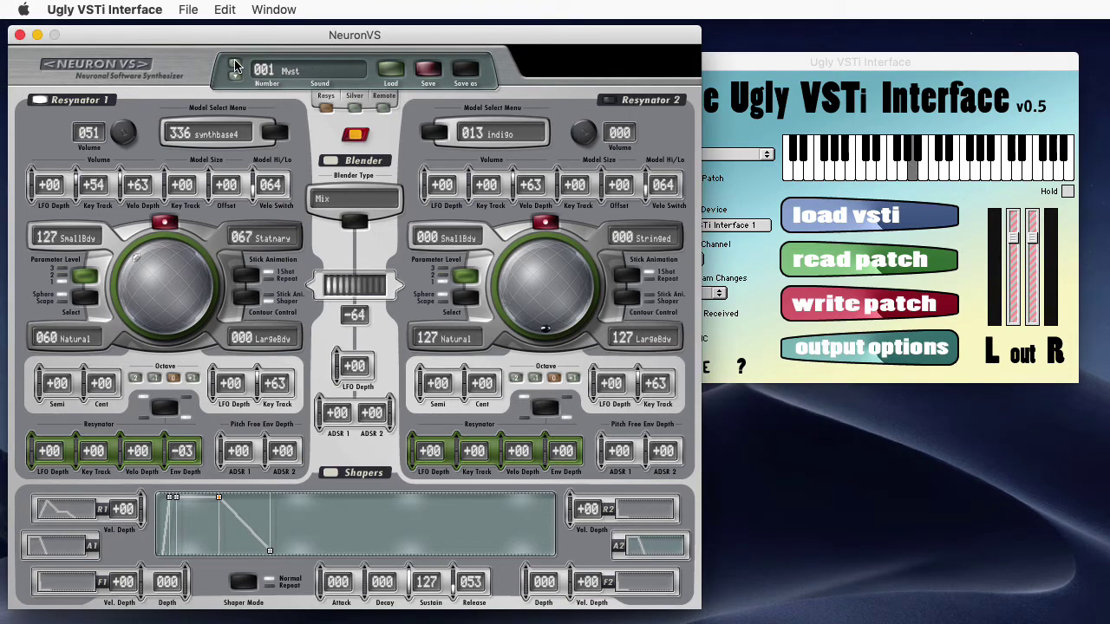
pyautogui.click(874, 173)
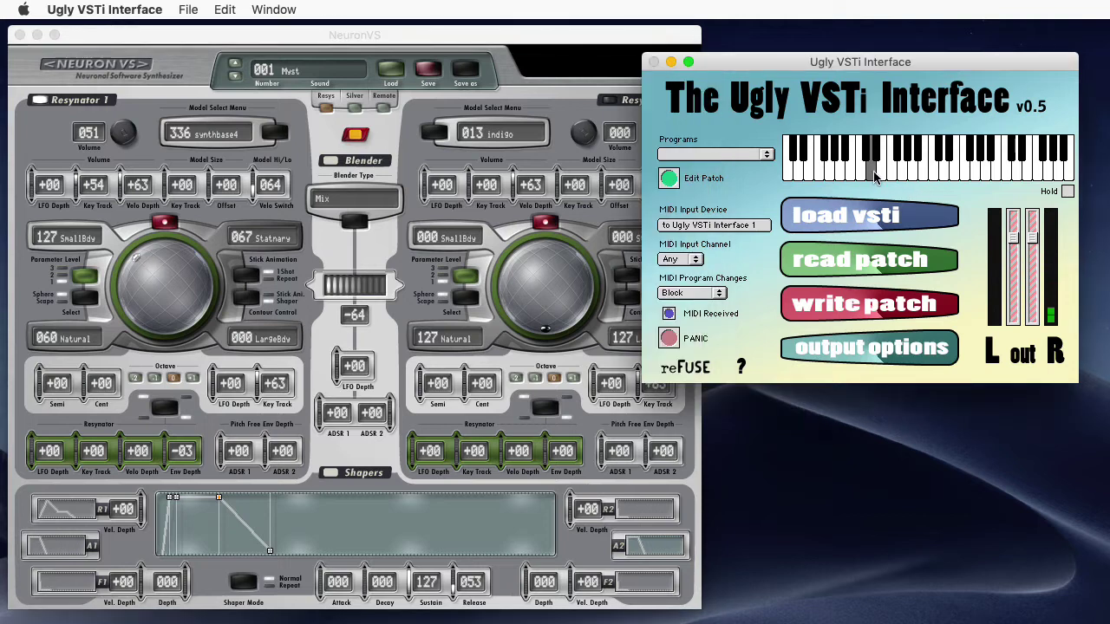
pyautogui.click(925, 178)
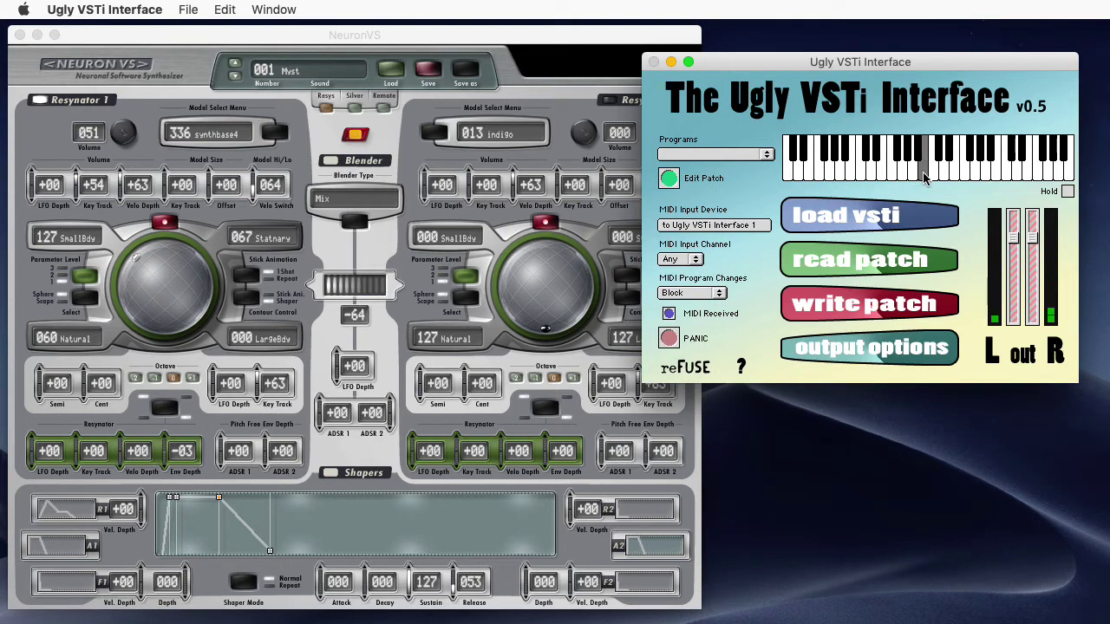
pyautogui.click(904, 178)
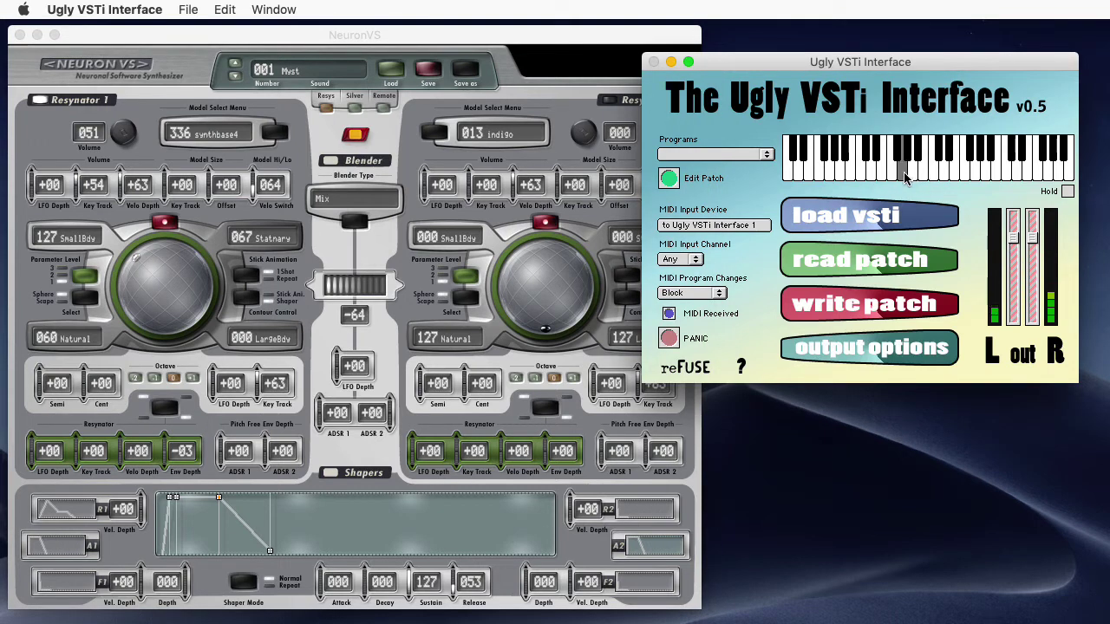
pyautogui.click(234, 70)
pyautogui.click(874, 172)
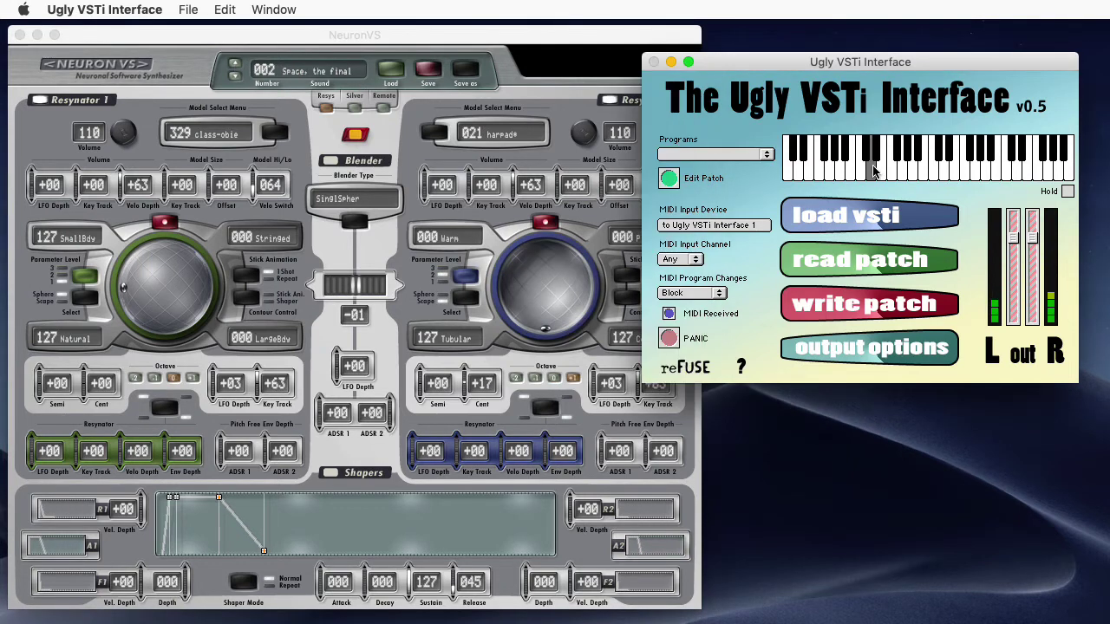
# - Load preset 305 FxBeats120 from Sounds 300-399 and play a couple of notes
pyautogui.click(382, 78)
pyautogui.moveTo(442, 136)
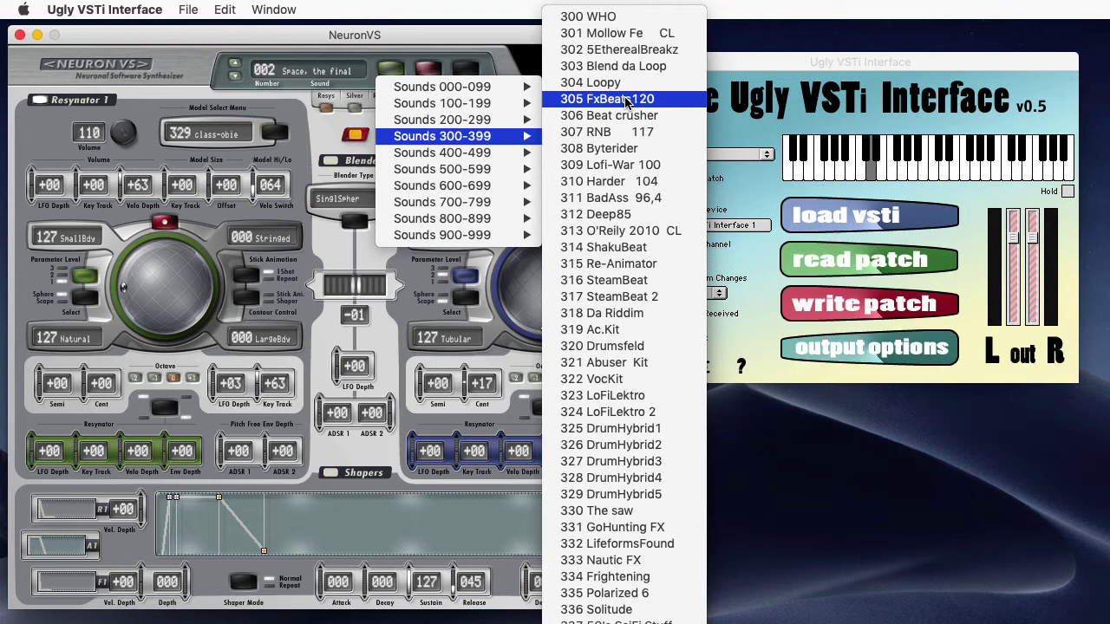
pyautogui.click(626, 103)
pyautogui.click(855, 169)
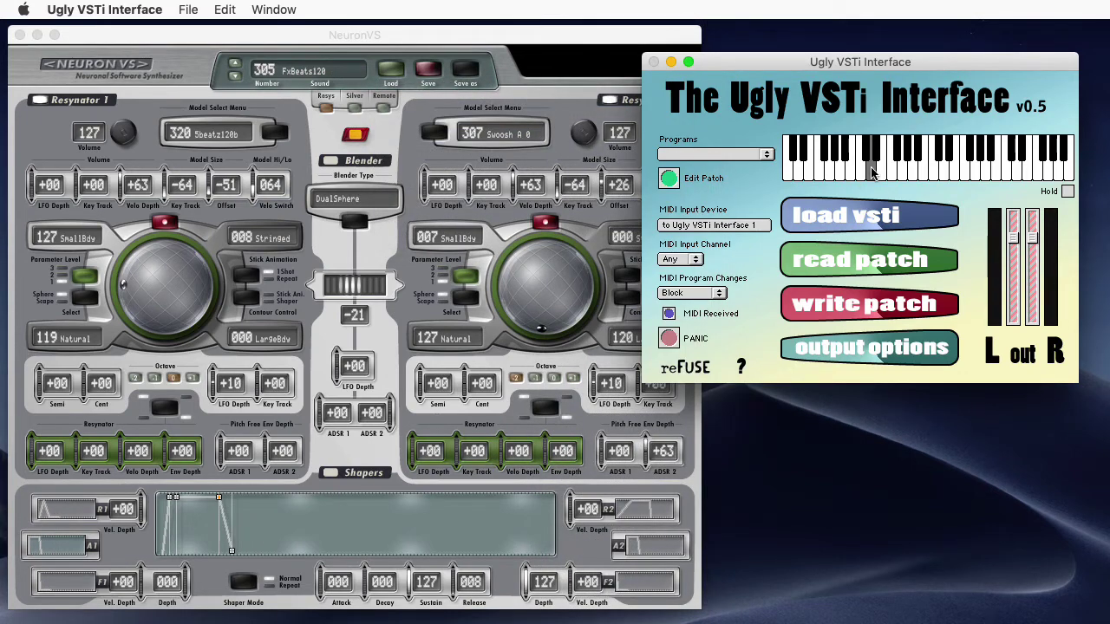
pyautogui.moveTo(873, 172); pyautogui.dragTo(890, 173)
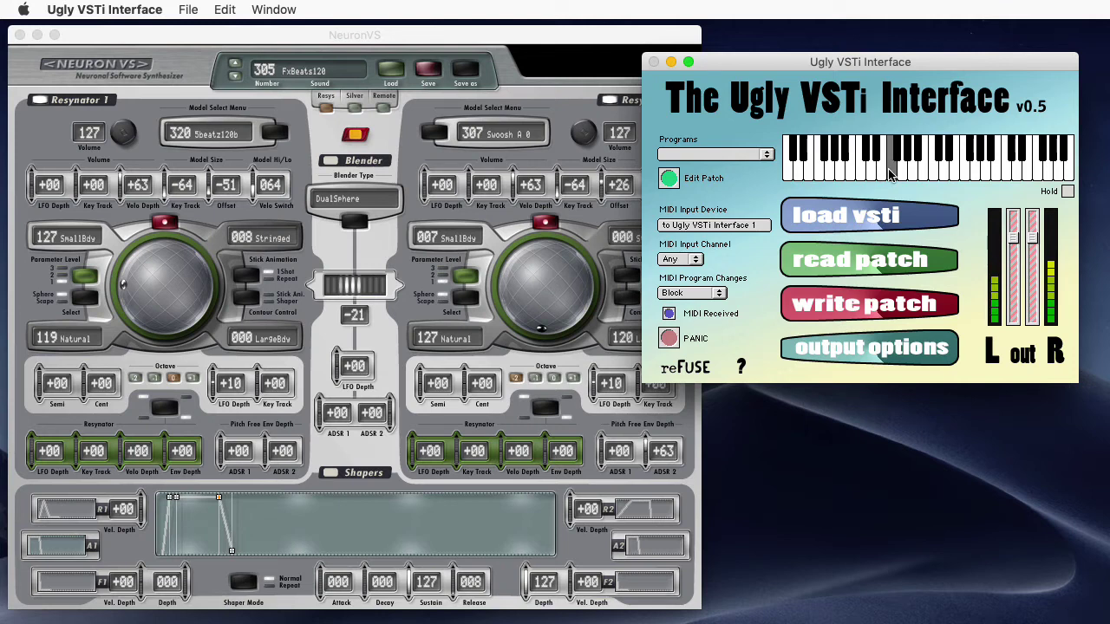
# - Load preset 316 SteamBeat and glide up the keys to hear it
pyautogui.click(386, 81)
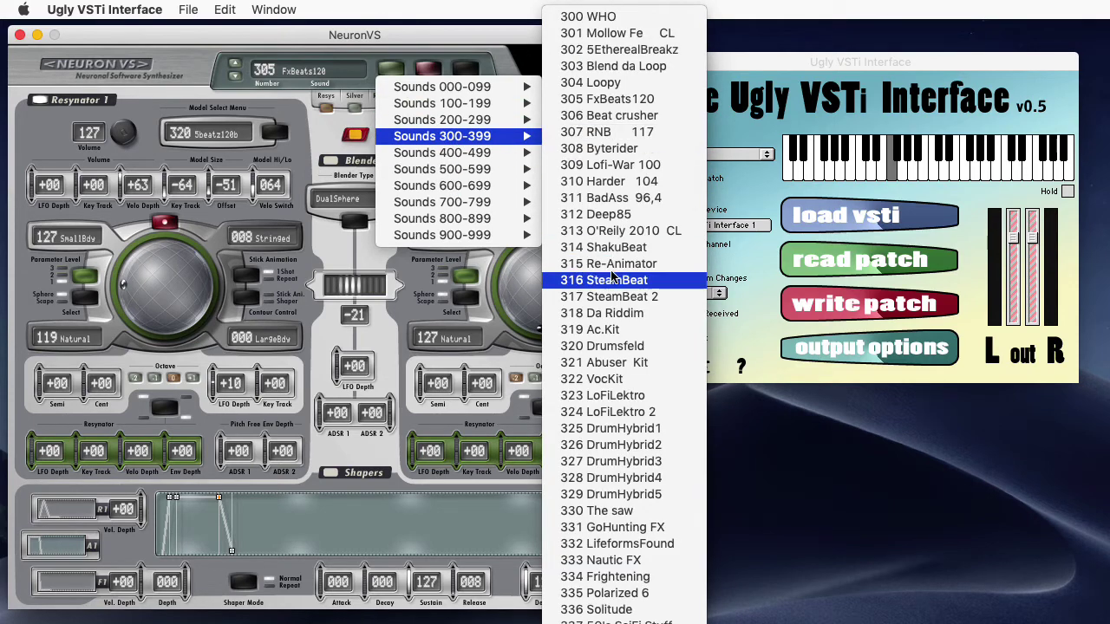
pyautogui.click(617, 289)
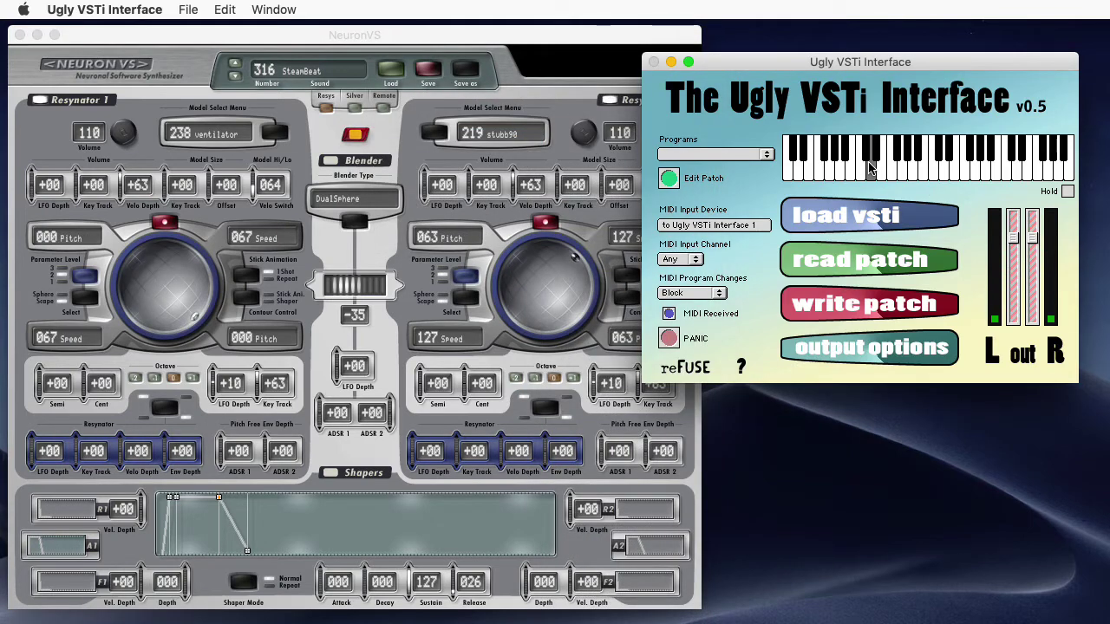
pyautogui.moveTo(870, 167); pyautogui.dragTo(901, 170)
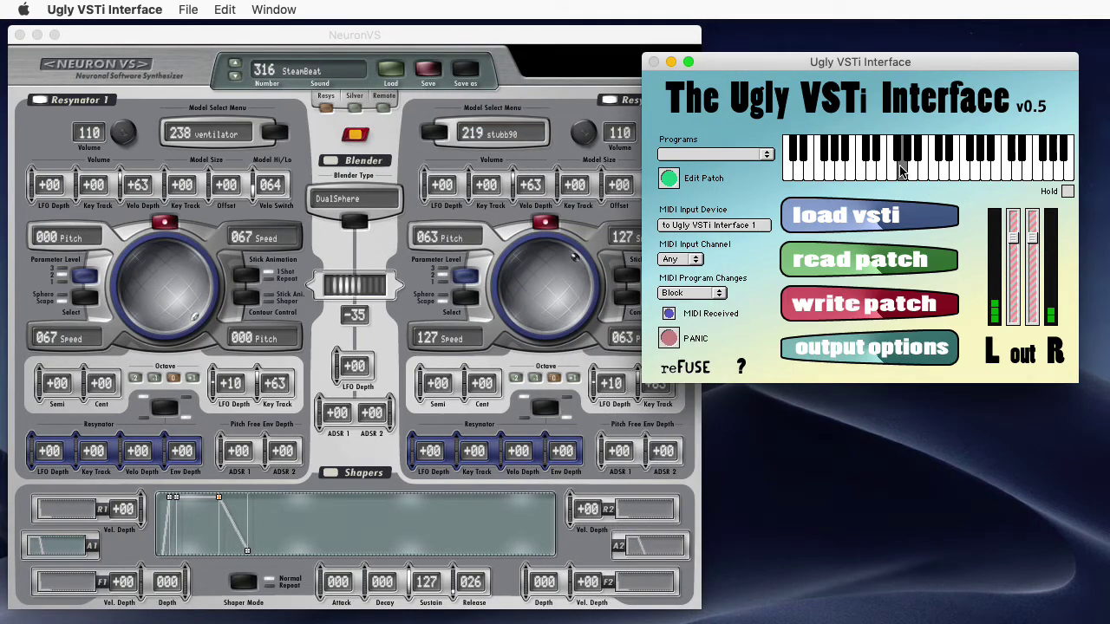
pyautogui.click(372, 73)
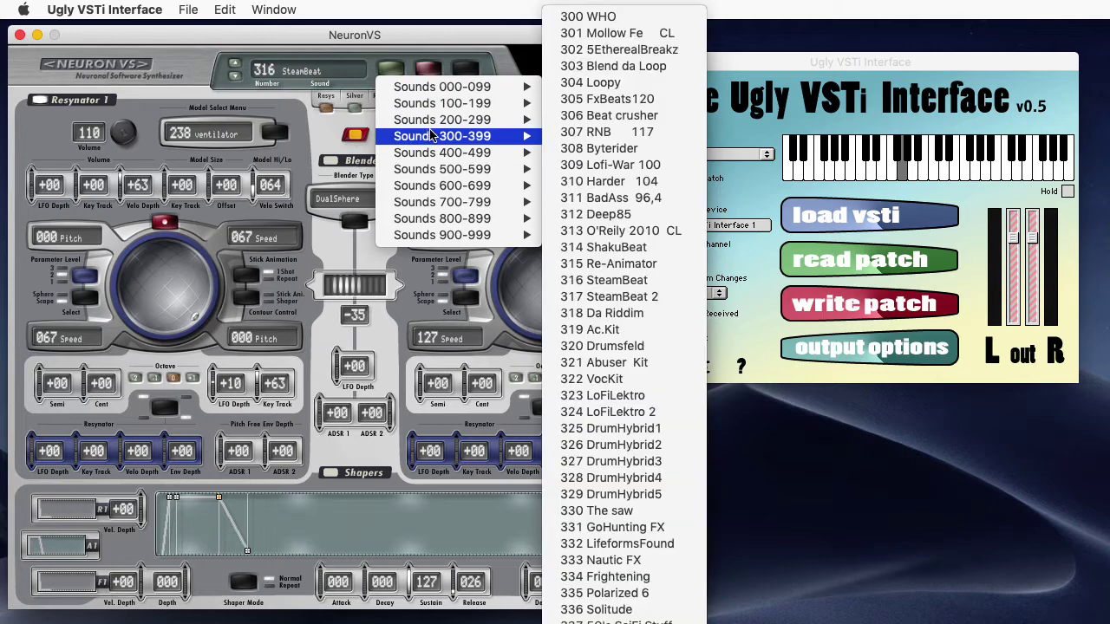
# - Load preset 310 Harder 104 and play a note with it
pyautogui.click(619, 181)
pyautogui.click(893, 174)
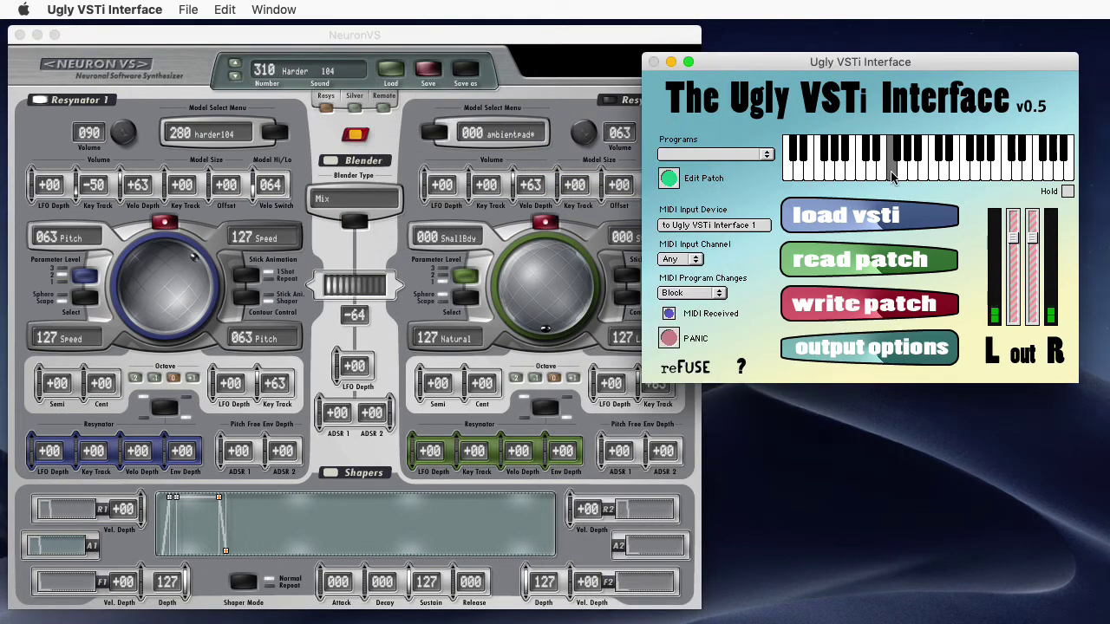
pyautogui.click(375, 77)
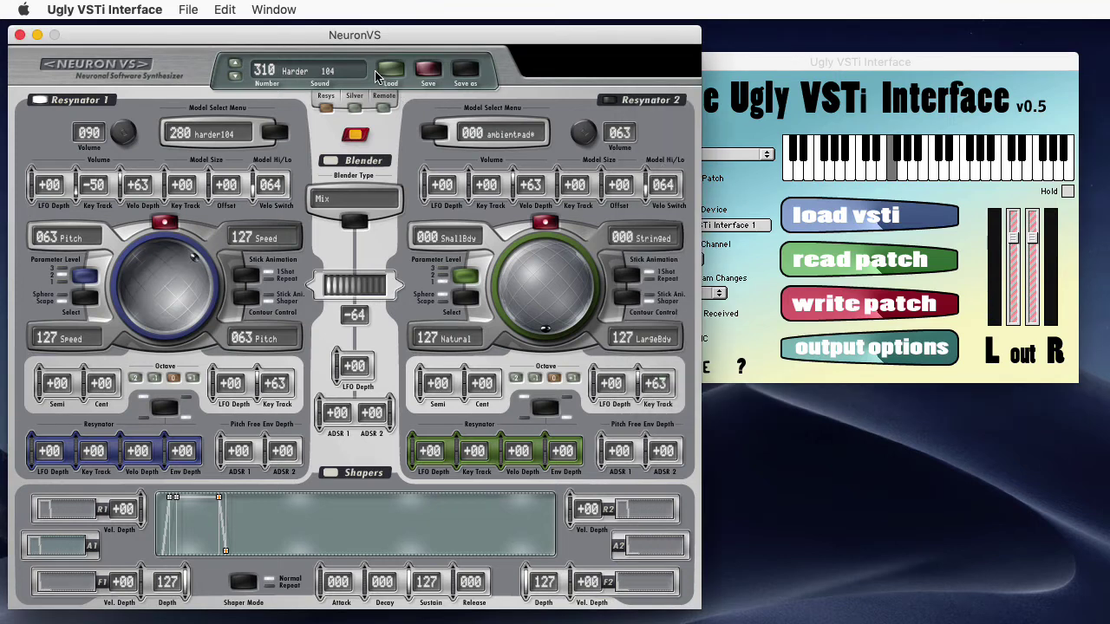
pyautogui.moveTo(442, 136)
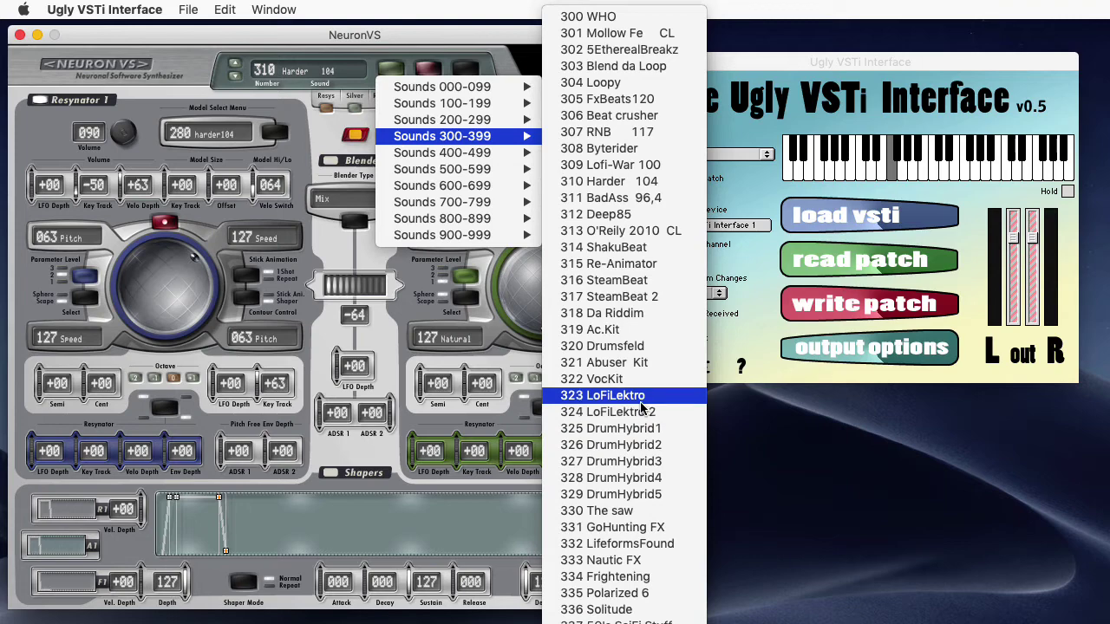
# - Load preset 323 LoFiLektro and play a run of notes ending on a low note
pyautogui.click(642, 403)
pyautogui.click(847, 173)
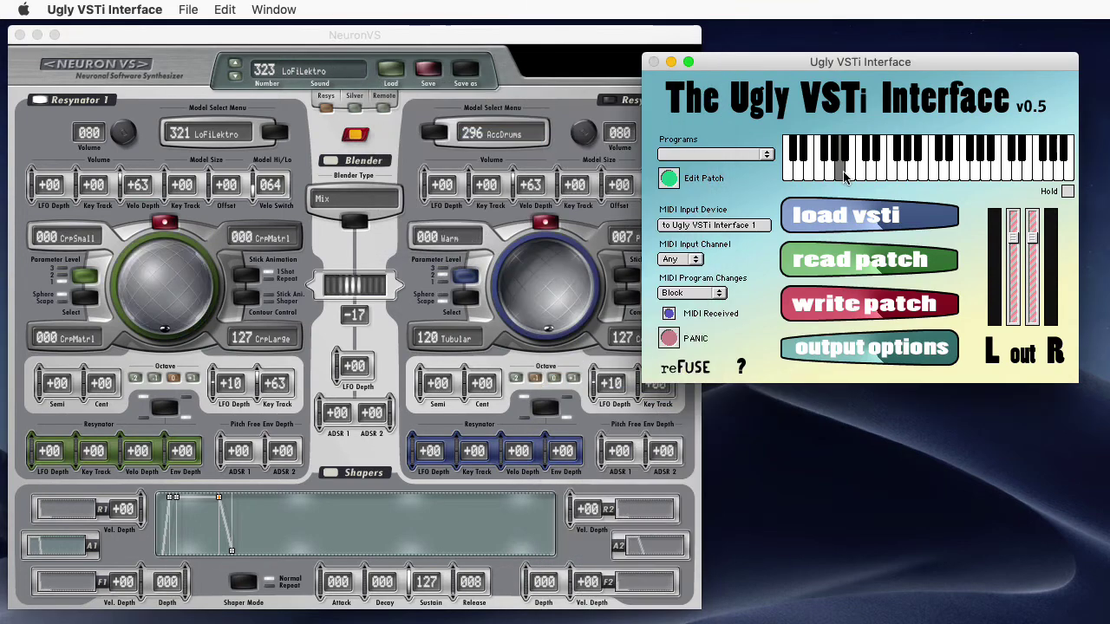
pyautogui.click(886, 176)
pyautogui.click(922, 169)
pyautogui.click(959, 169)
pyautogui.click(916, 169)
pyautogui.click(881, 175)
pyautogui.click(809, 173)
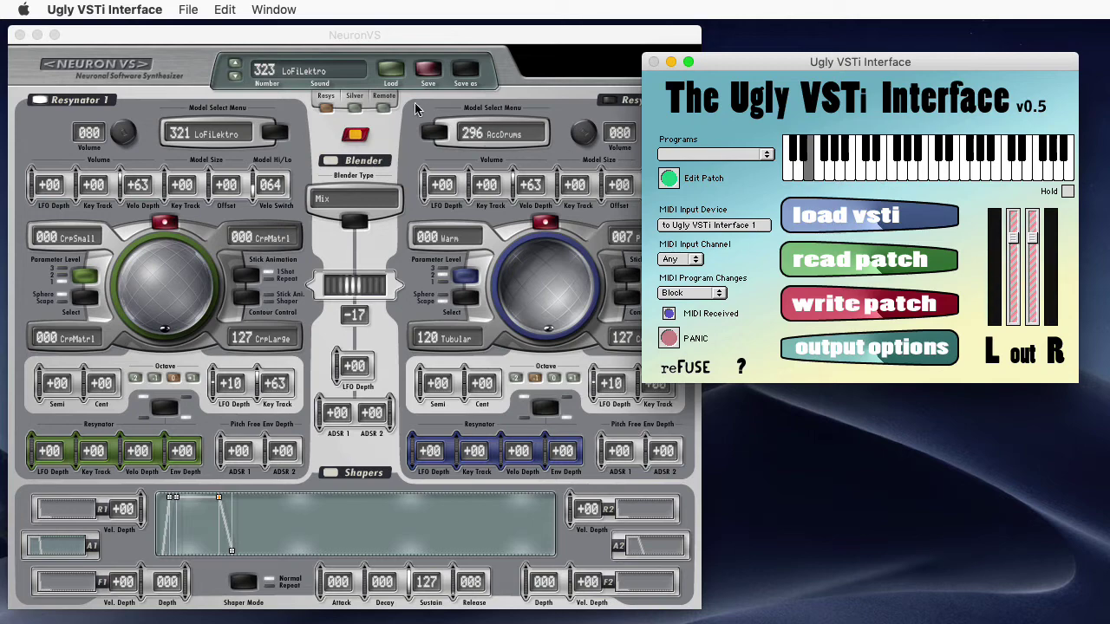
# - Load preset 304 Loopy and play three descending notes
pyautogui.click(389, 73)
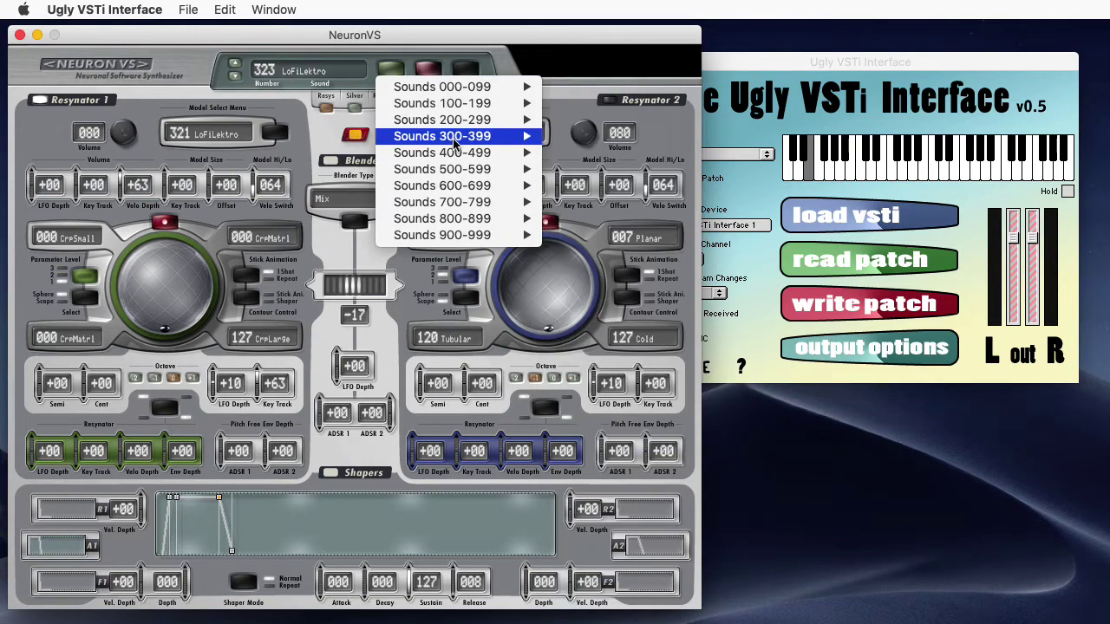
pyautogui.moveTo(443, 136)
pyautogui.click(638, 82)
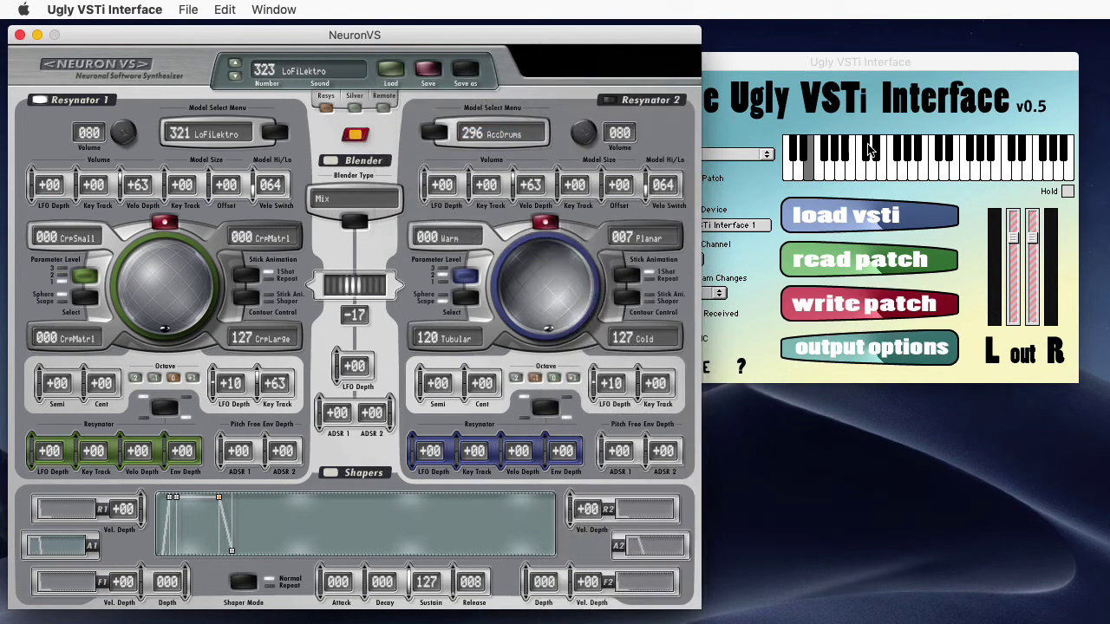
pyautogui.click(878, 173)
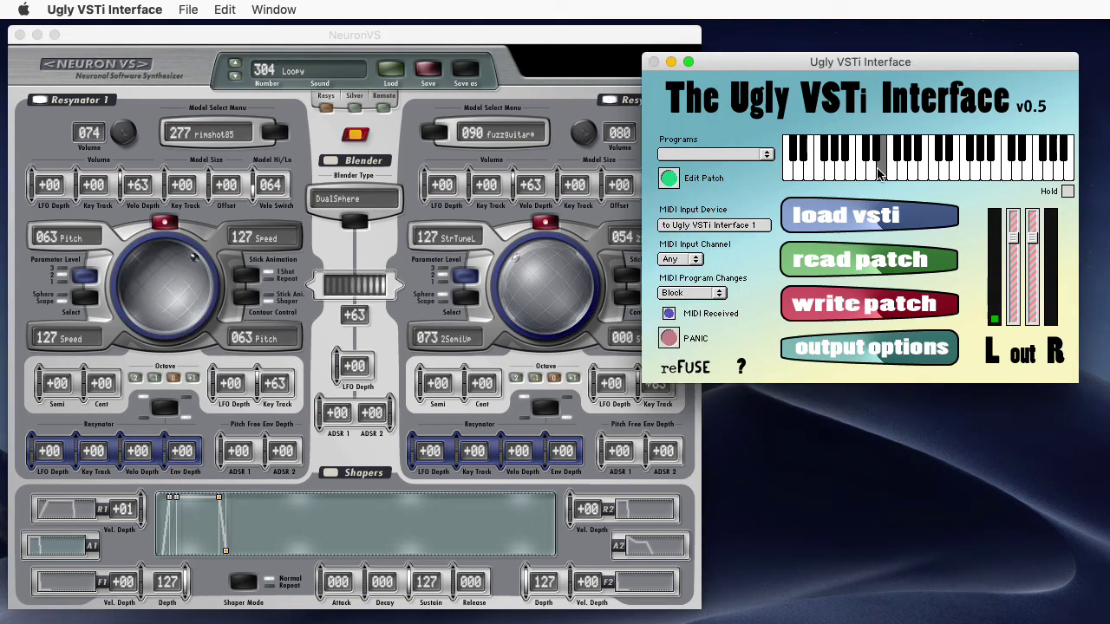
pyautogui.click(870, 174)
pyautogui.click(857, 174)
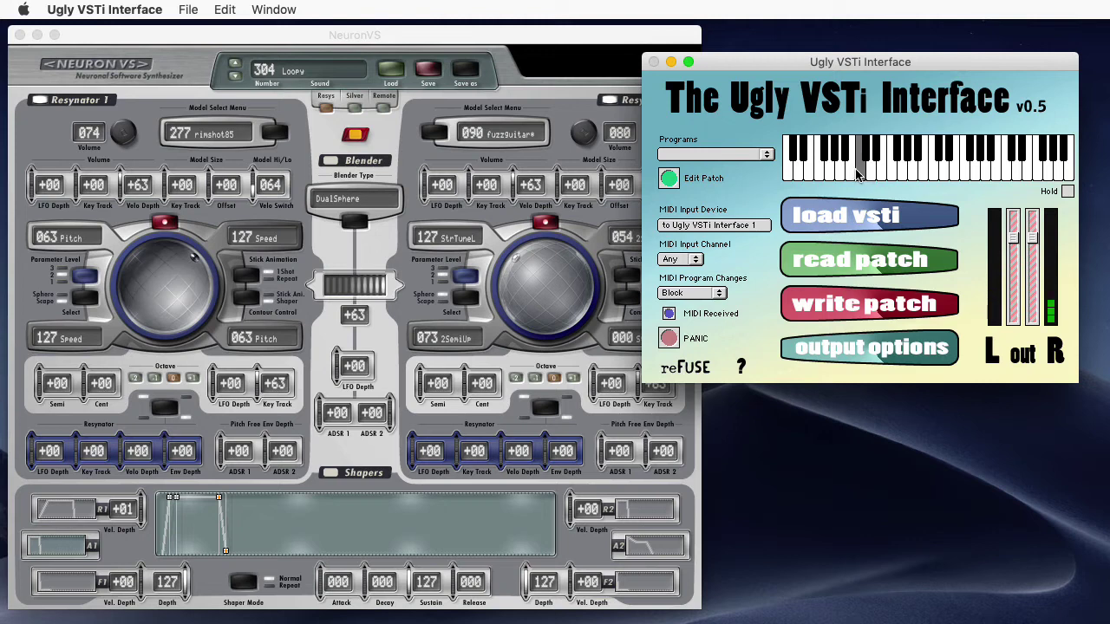
pyautogui.click(381, 82)
pyautogui.moveTo(442, 103)
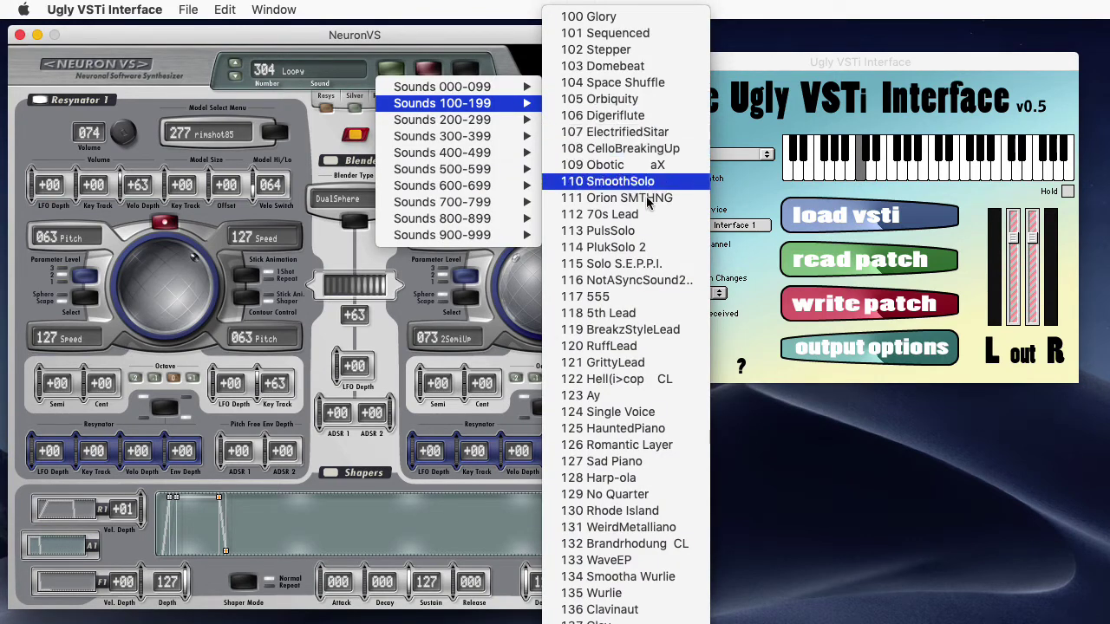
# - Load preset 112 70s Lead and play a phrase of six notes
pyautogui.click(657, 214)
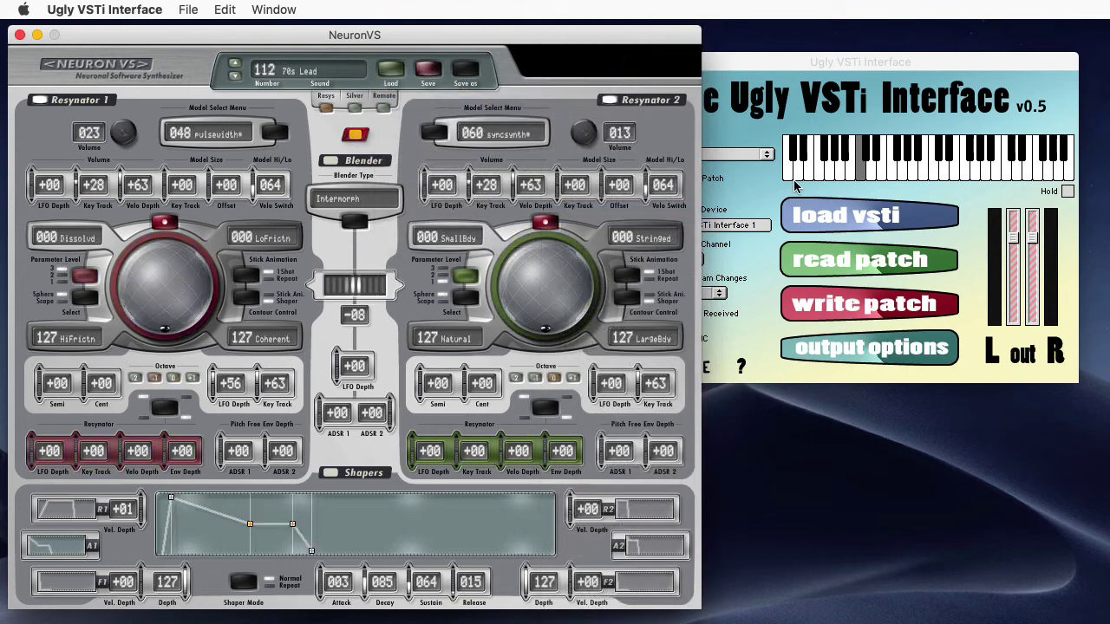
pyautogui.click(865, 174)
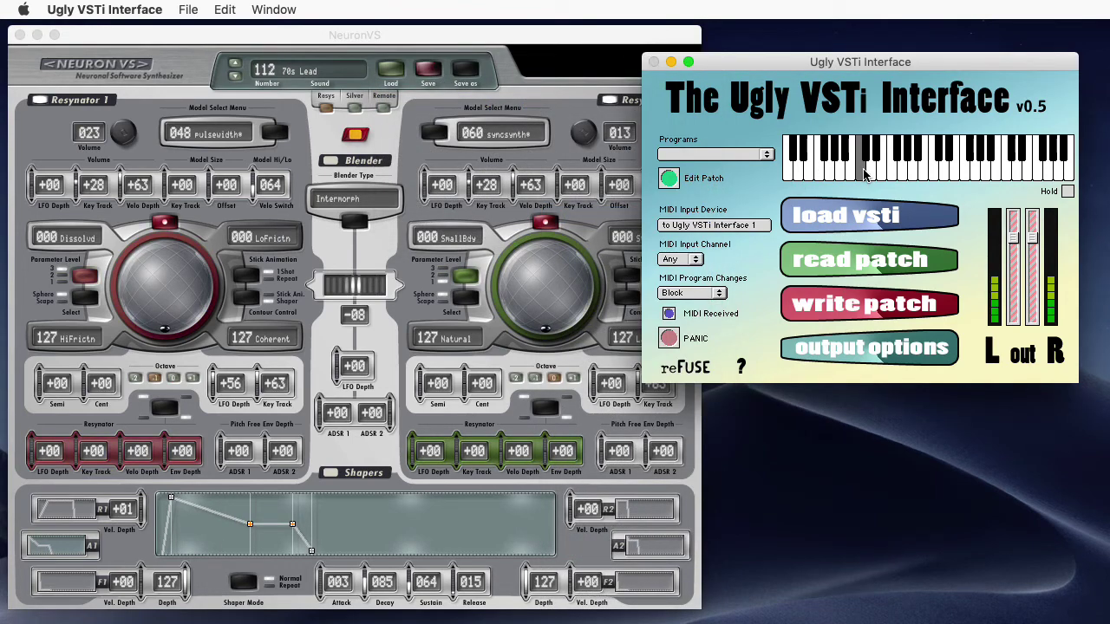
pyautogui.click(916, 170)
pyautogui.click(990, 169)
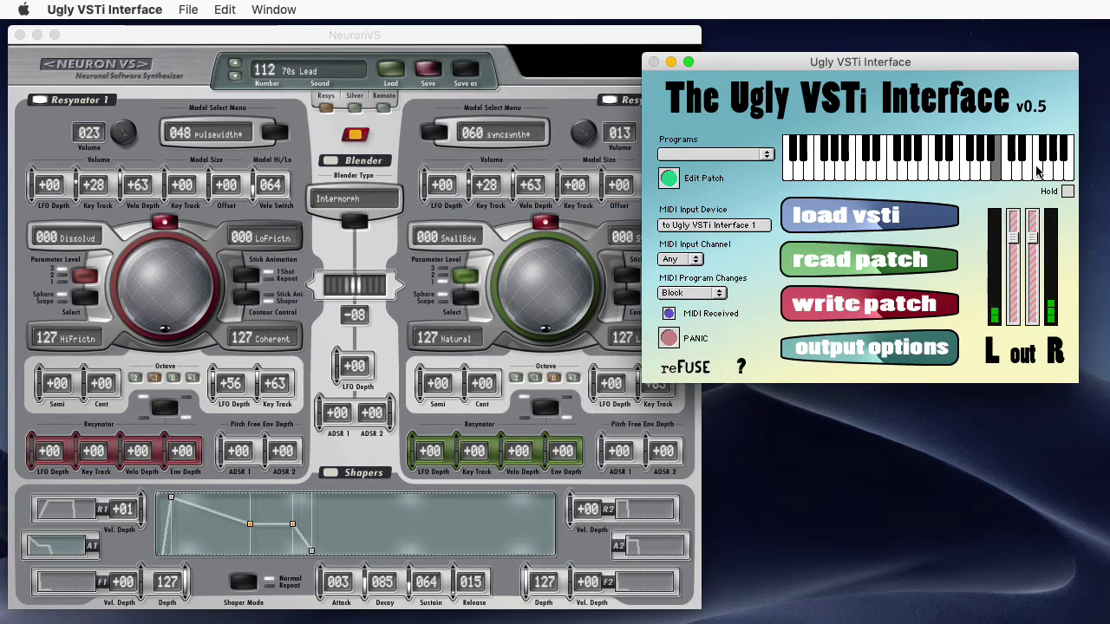
pyautogui.click(1036, 171)
pyautogui.click(967, 170)
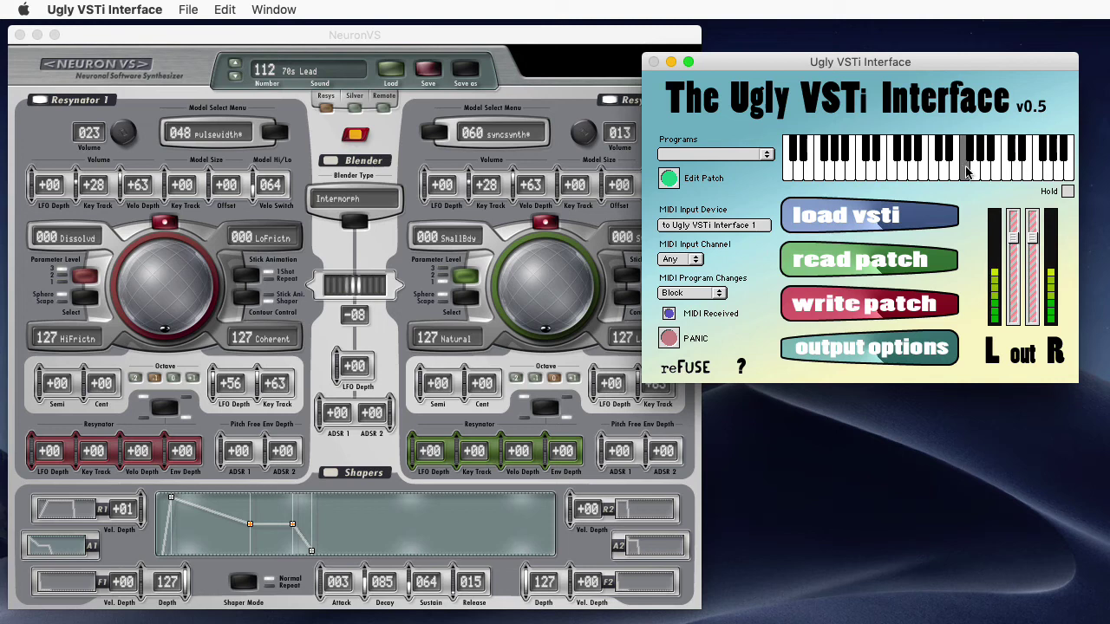
pyautogui.click(921, 173)
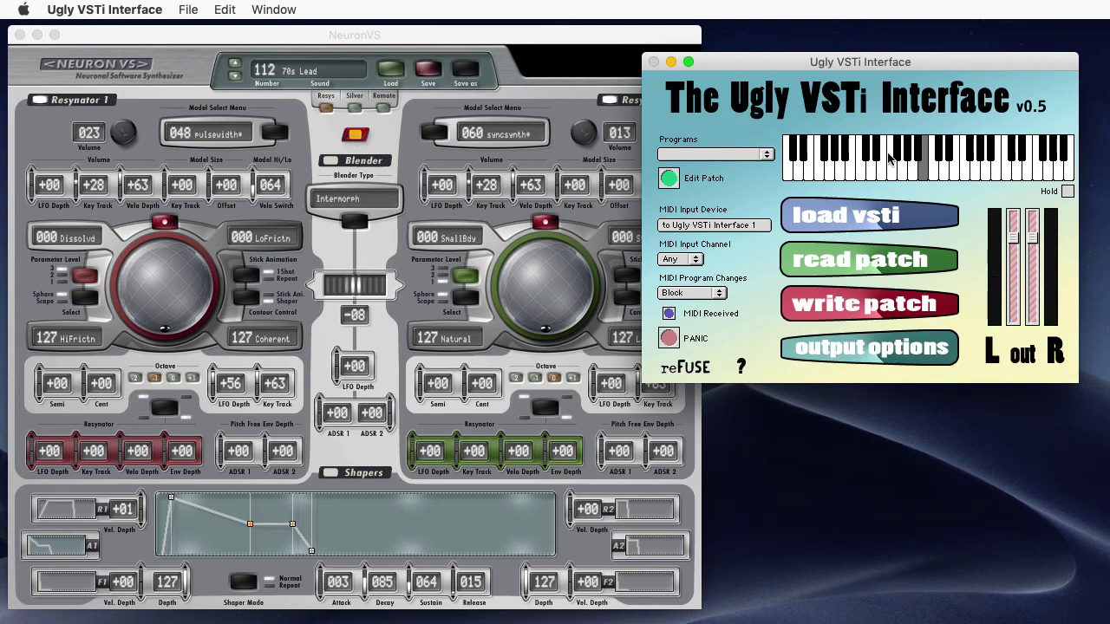
# - Load preset 106 Digeriflute from Sounds 100-199 and play three notes
pyautogui.click(373, 75)
pyautogui.click(581, 122)
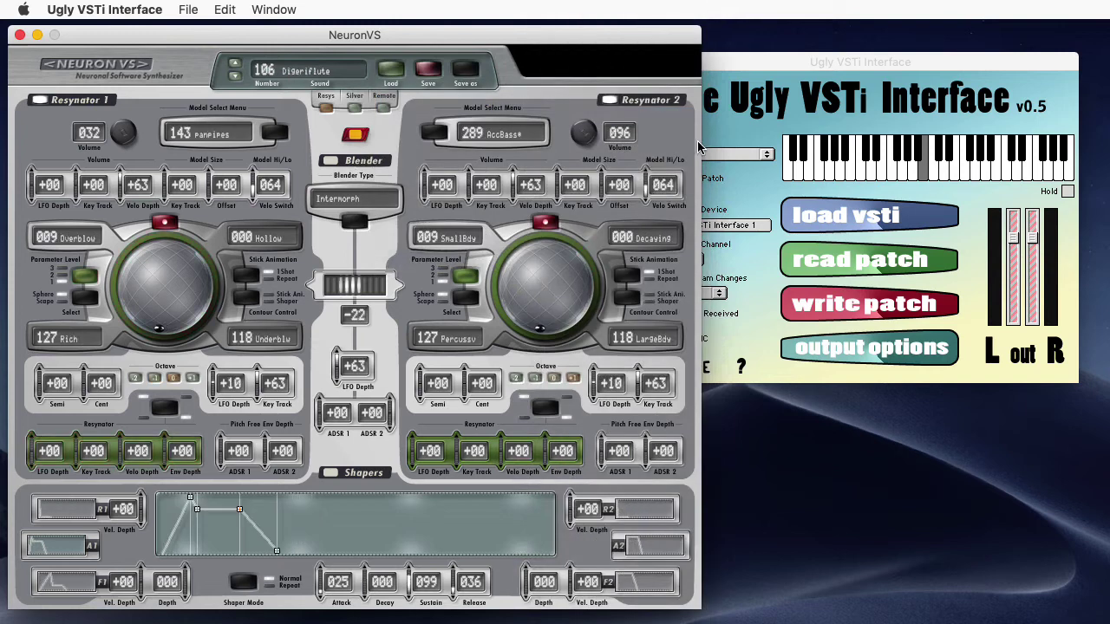
pyautogui.click(876, 163)
pyautogui.click(988, 172)
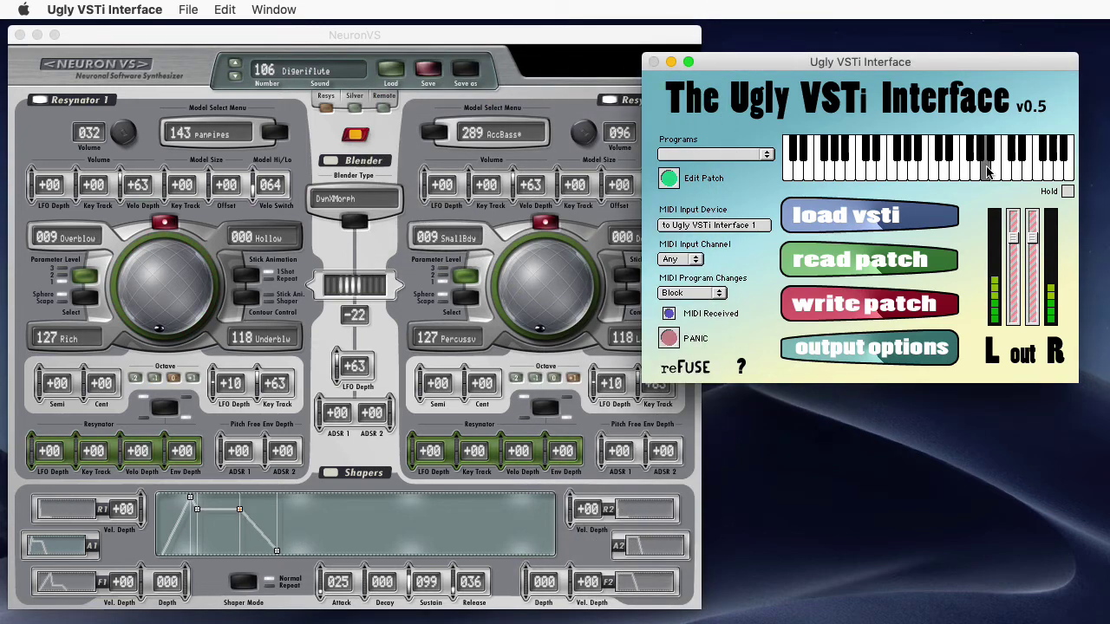
pyautogui.click(964, 176)
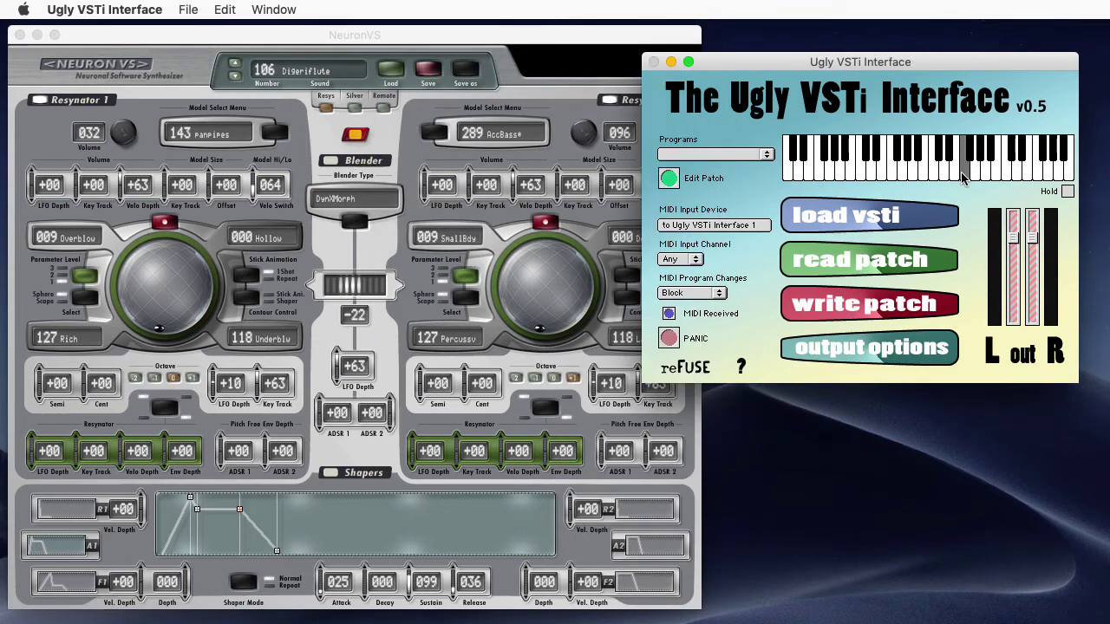